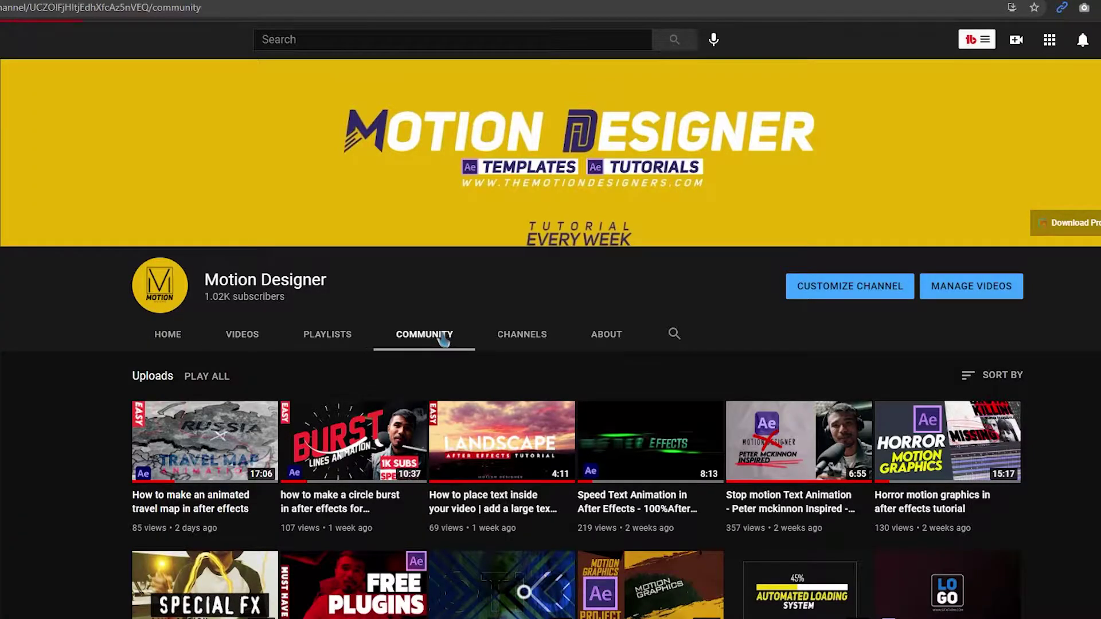
# Step: Look through the Motion Designer channel's community posts and expand the full text of the 1,000 subscribers post
pyautogui.scroll(-2, 391, 381)
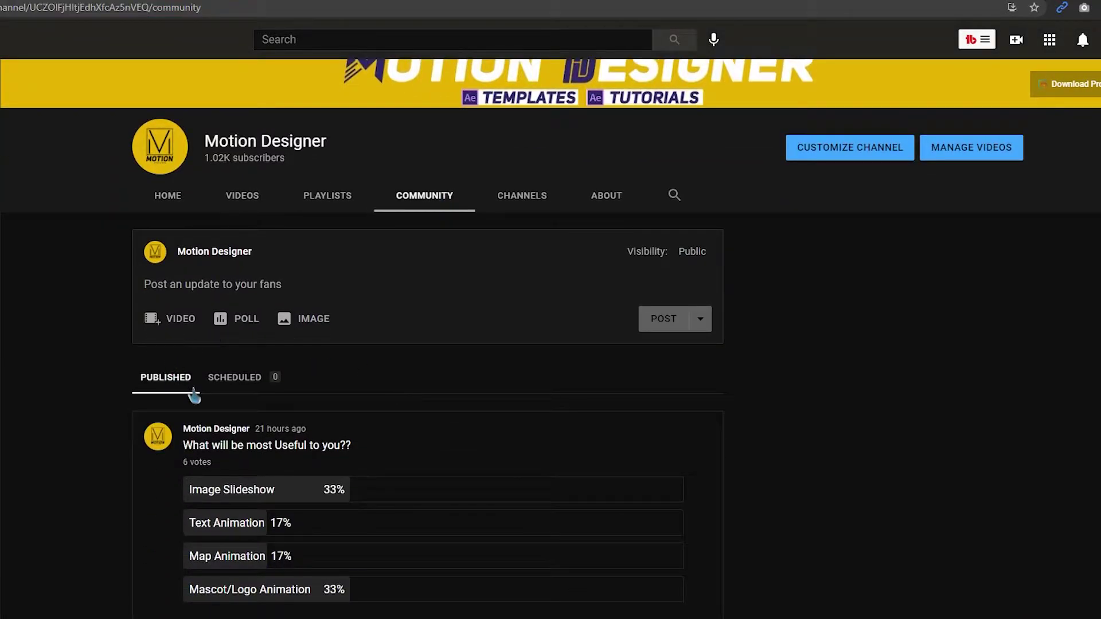
pyautogui.scroll(-2, 235, 388)
pyautogui.scroll(-5, 262, 448)
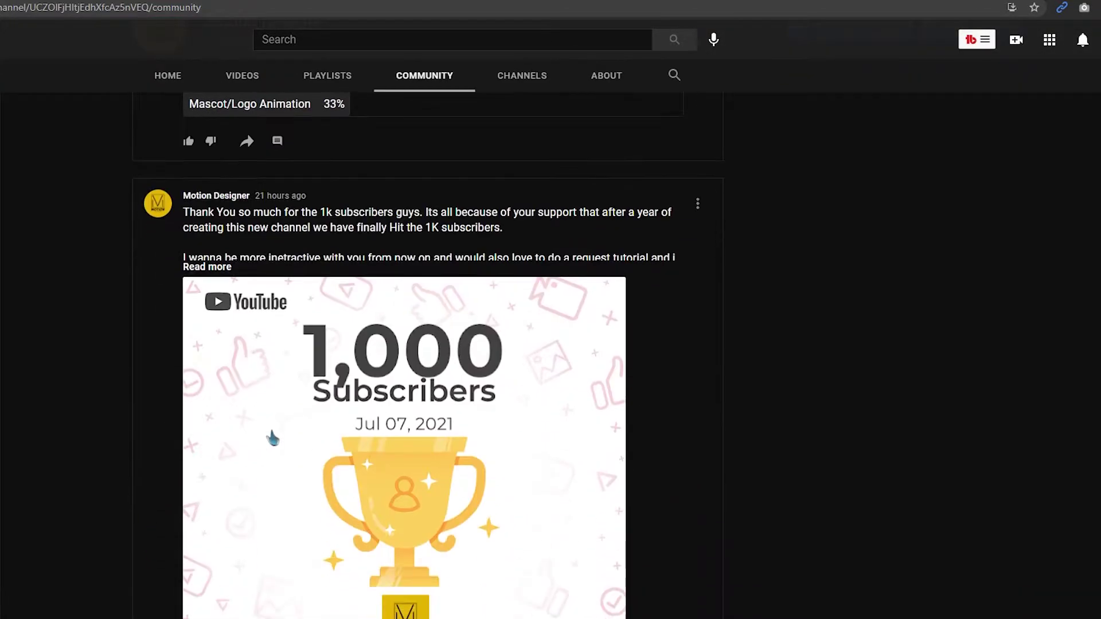
pyautogui.click(223, 268)
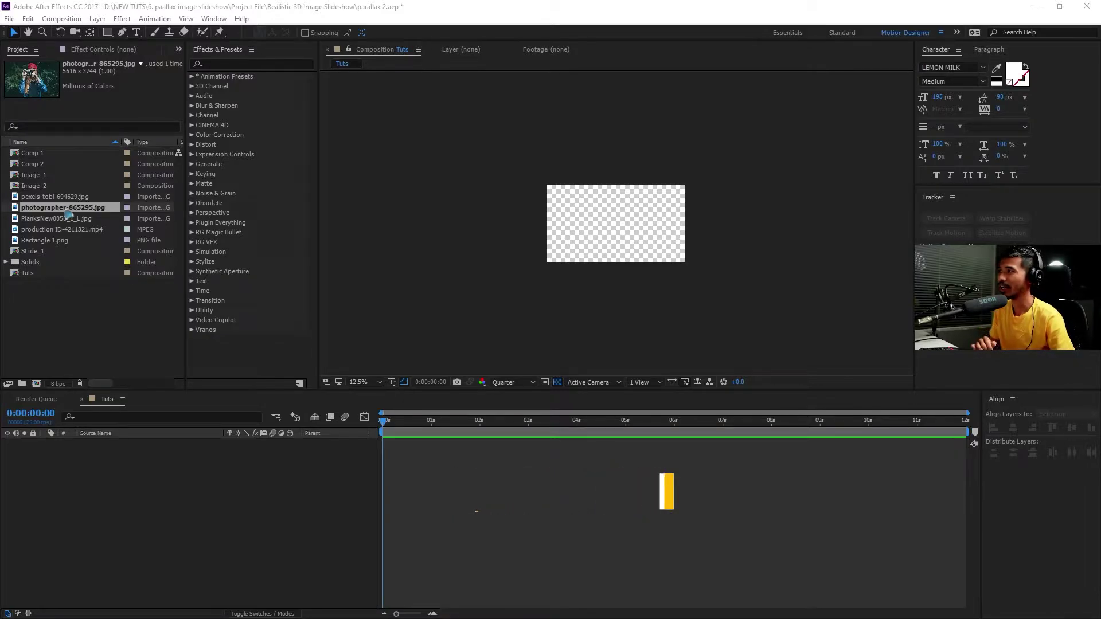
# Step: Create a composition from photographer-865295.jpg and add a white solid layer above the photo
pyautogui.moveTo(61, 212); pyautogui.dragTo(36, 384)
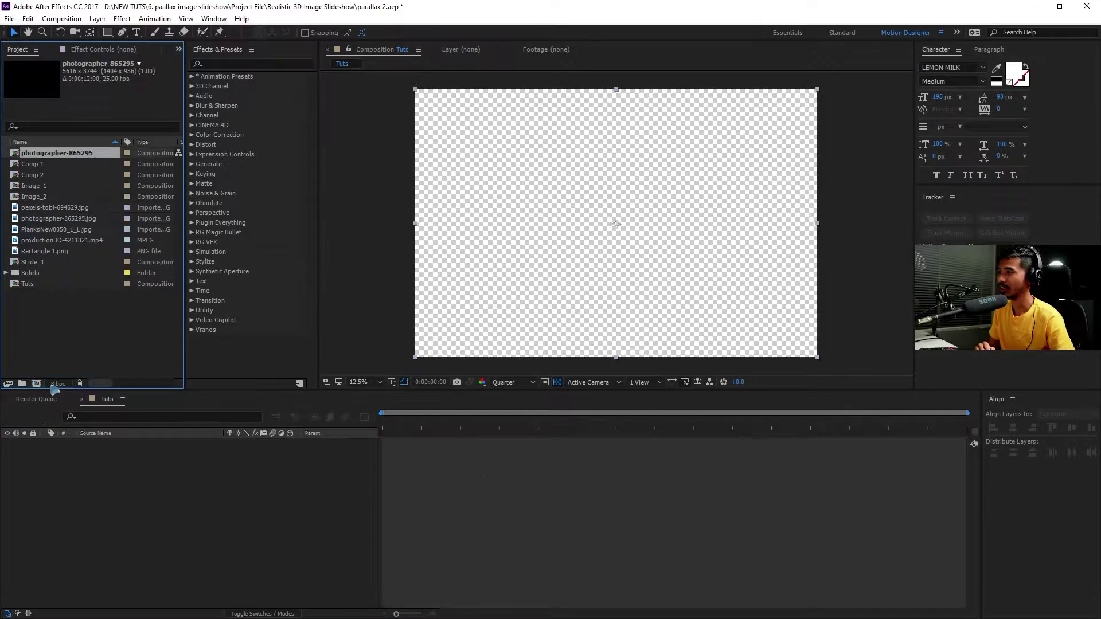
pyautogui.click(97, 19)
pyautogui.moveTo(115, 32)
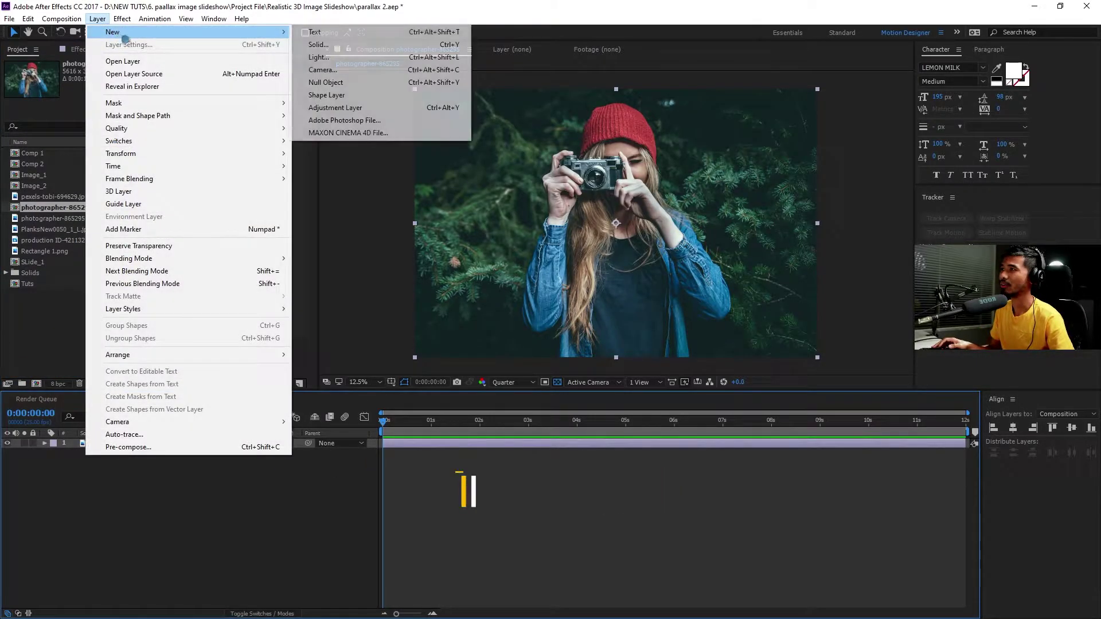
pyautogui.click(344, 44)
pyautogui.click(416, 446)
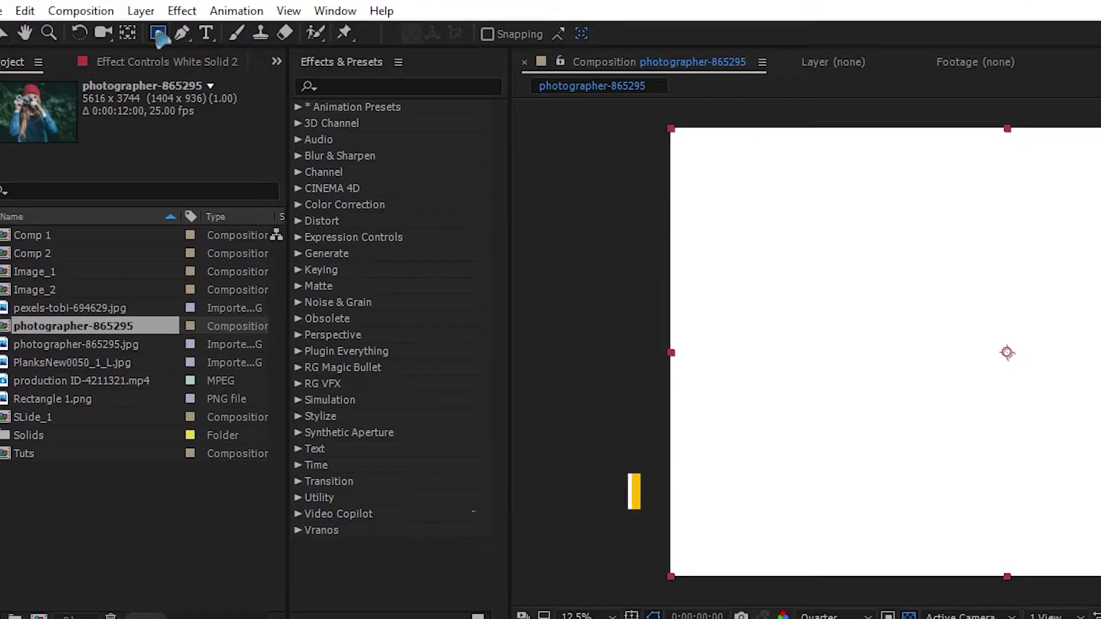
# Step: Add a rectangular mask covering the full frame of the white solid and make its outline ready for transforming
pyautogui.moveTo(108, 33); pyautogui.dragTo(180, 52)
pyautogui.moveTo(279, 67); pyautogui.dragTo(319, 58)
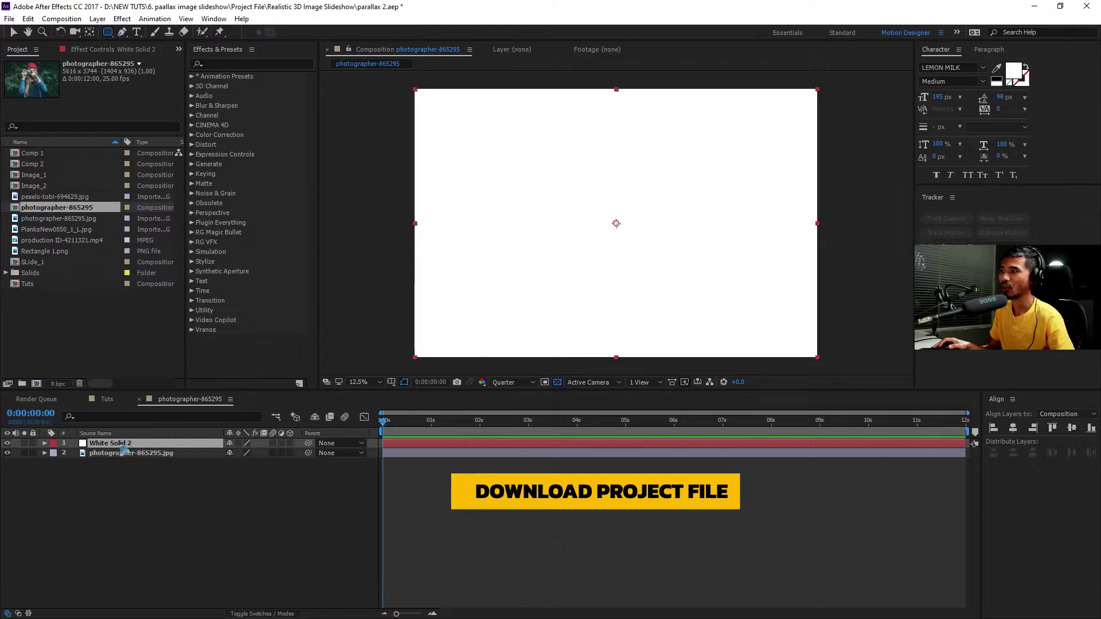
pyautogui.doubleClick(107, 32)
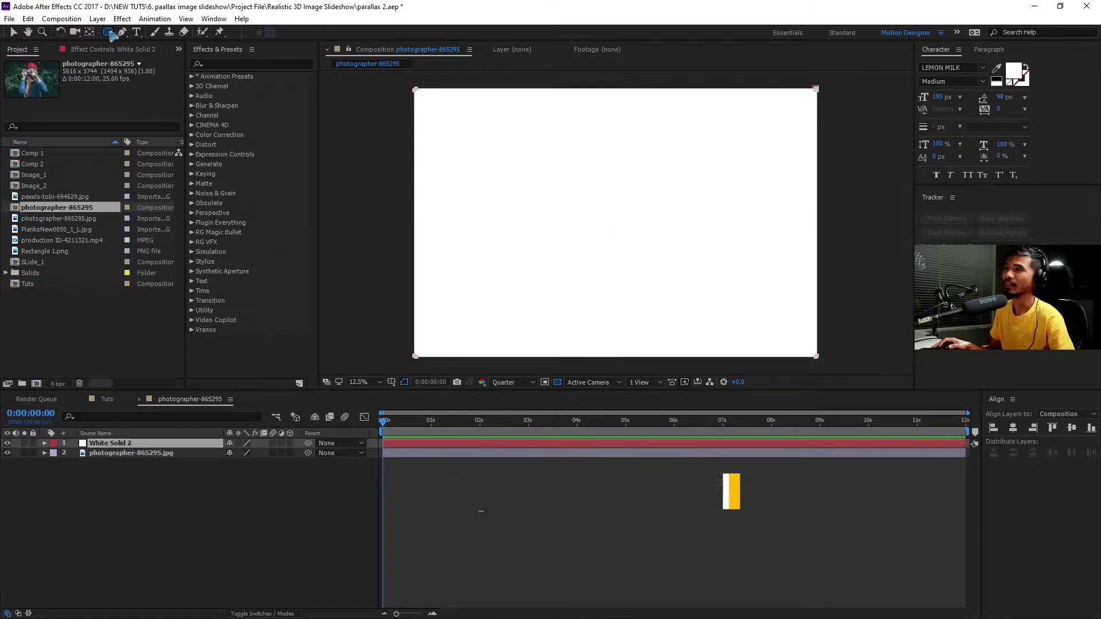
pyautogui.press('v')
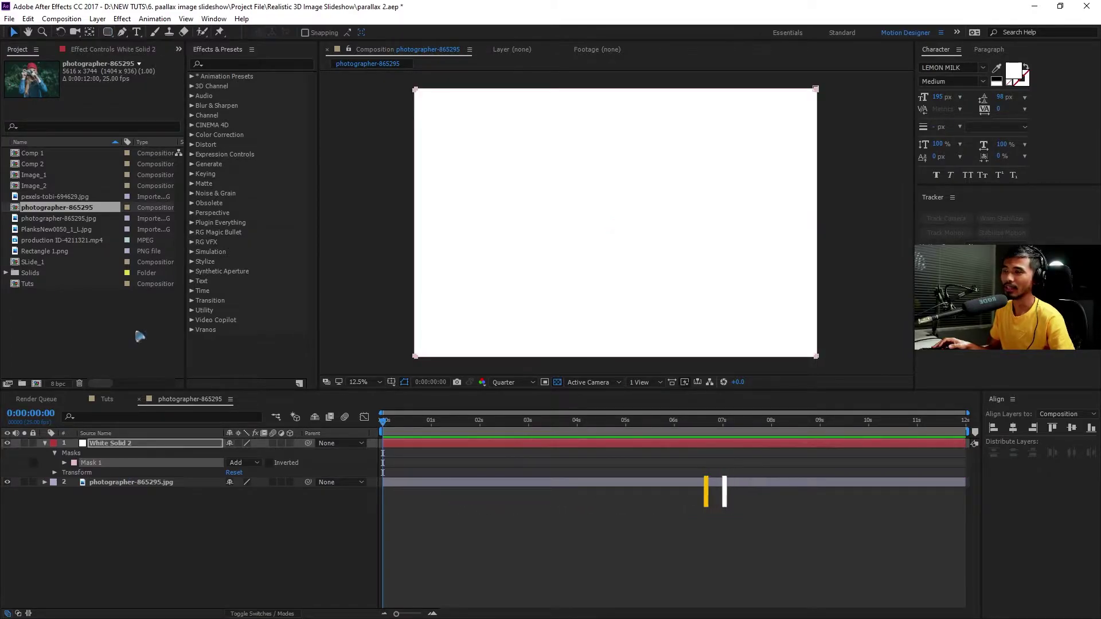
pyautogui.click(415, 272)
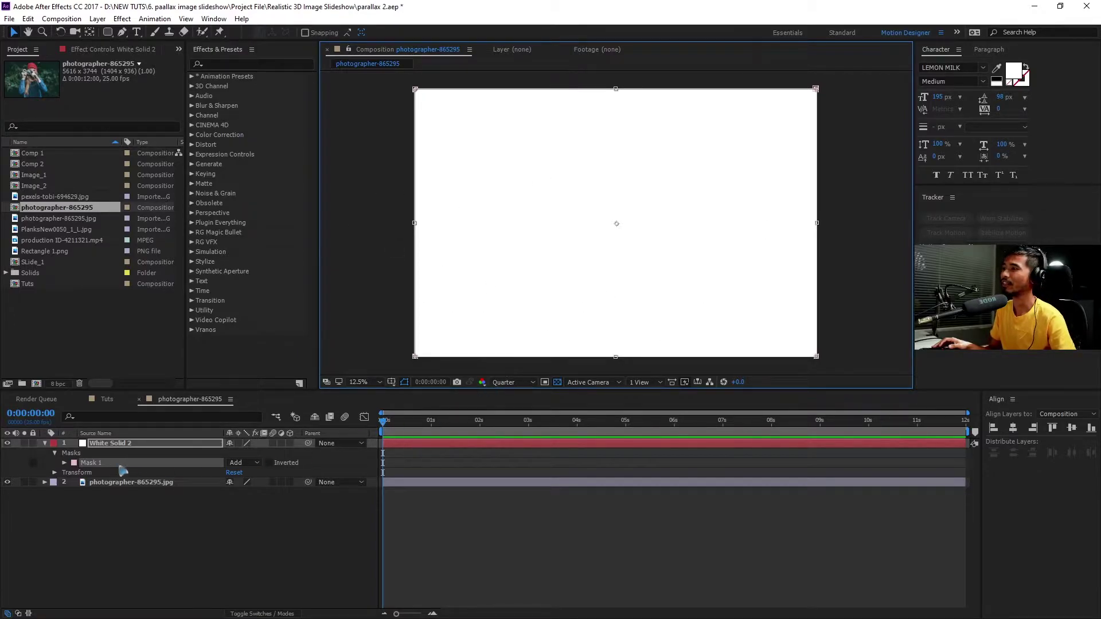
# Step: Change the mask outline color of Mask 1 to FF0051
pyautogui.click(75, 464)
pyautogui.moveTo(538, 376); pyautogui.dragTo(646, 275)
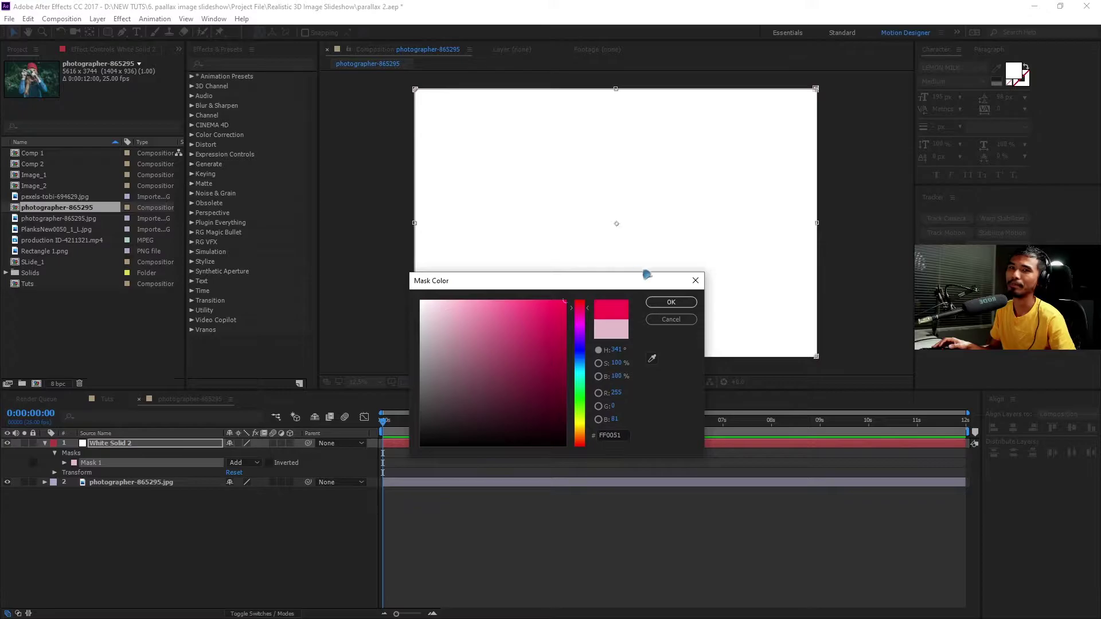
pyautogui.click(671, 302)
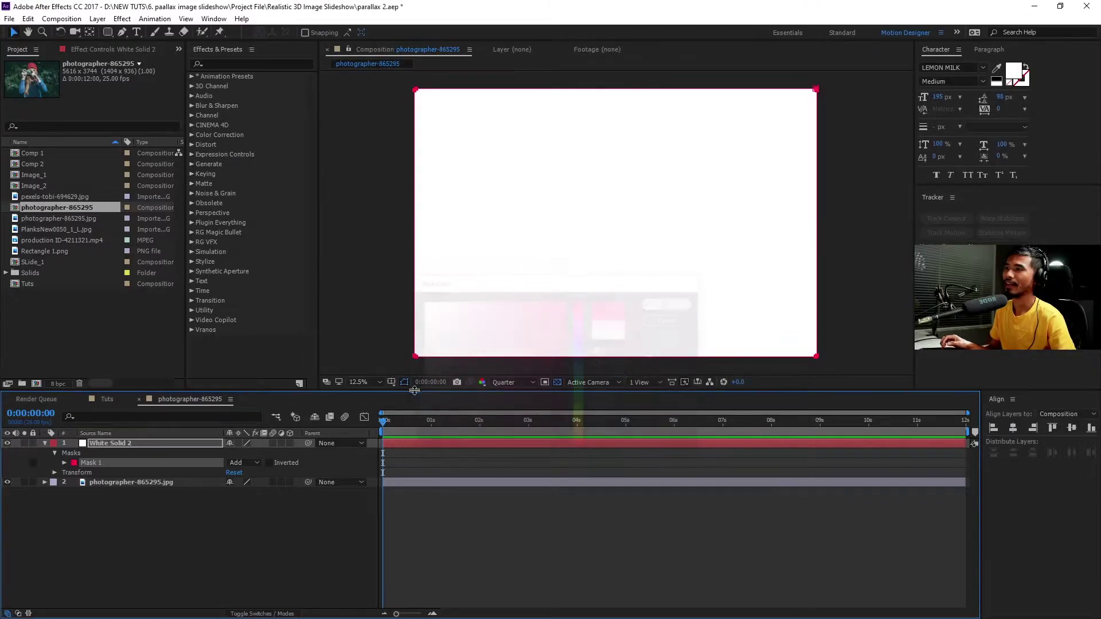
# Step: Shrink Mask 1 slightly inward on all sides and set its mode to Subtract, leaving a thin white frame around the photo
pyautogui.click(415, 347)
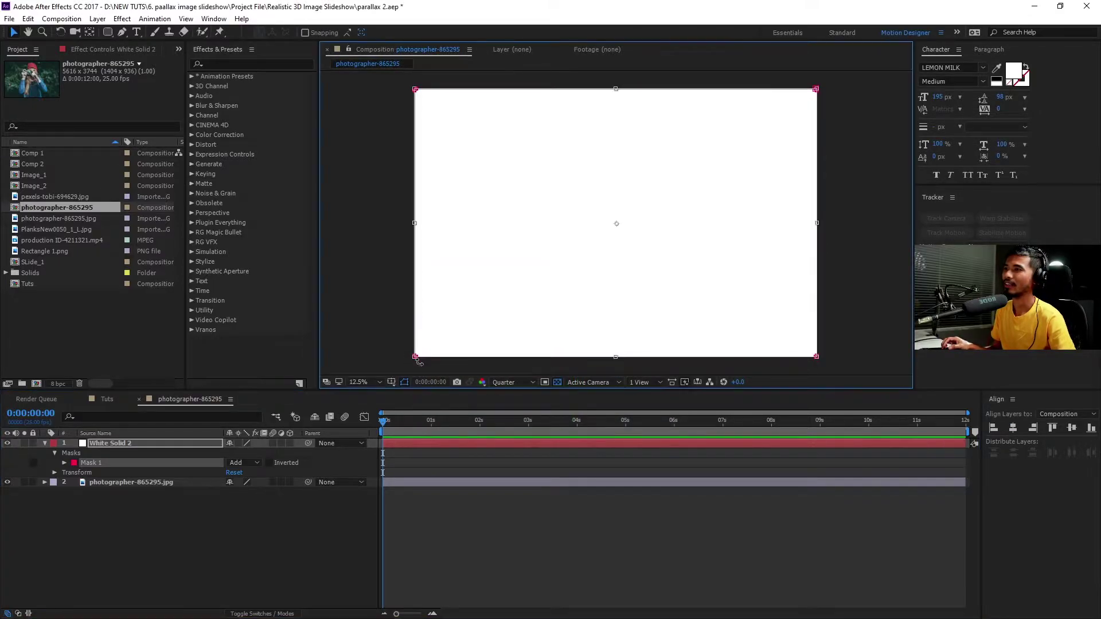
pyautogui.moveTo(414, 358); pyautogui.dragTo(422, 353)
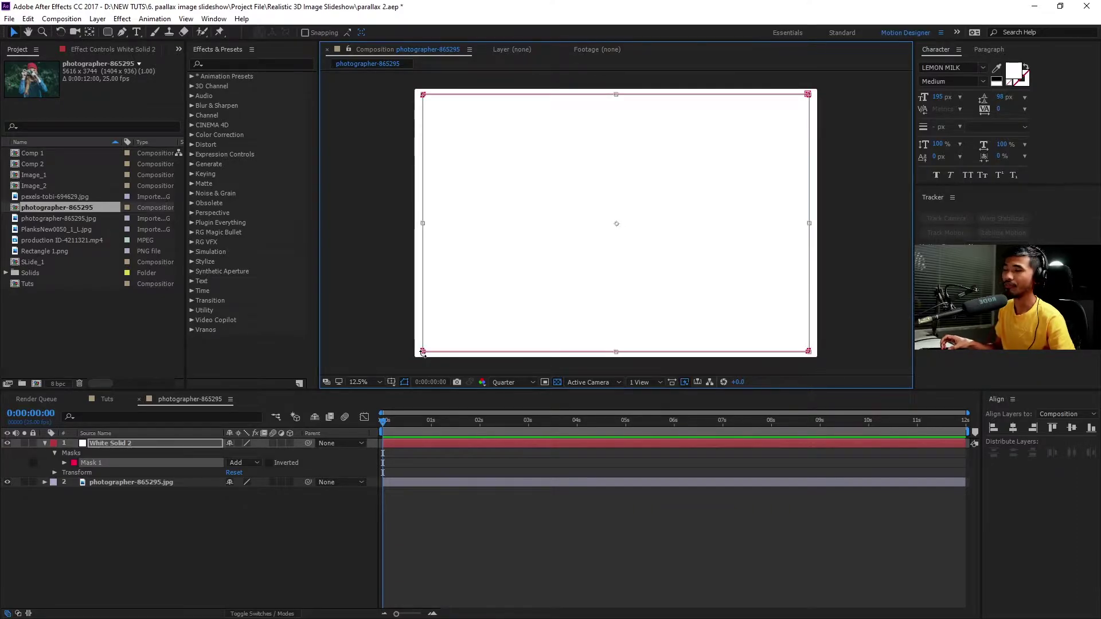
pyautogui.moveTo(420, 355); pyautogui.dragTo(418, 352)
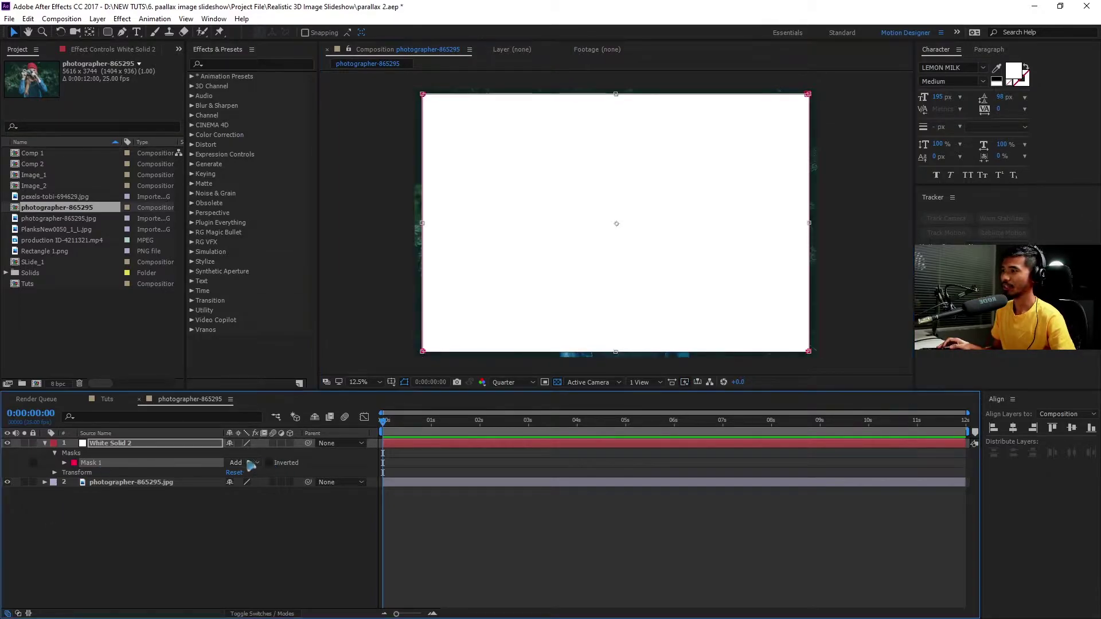
pyautogui.click(242, 462)
pyautogui.click(256, 501)
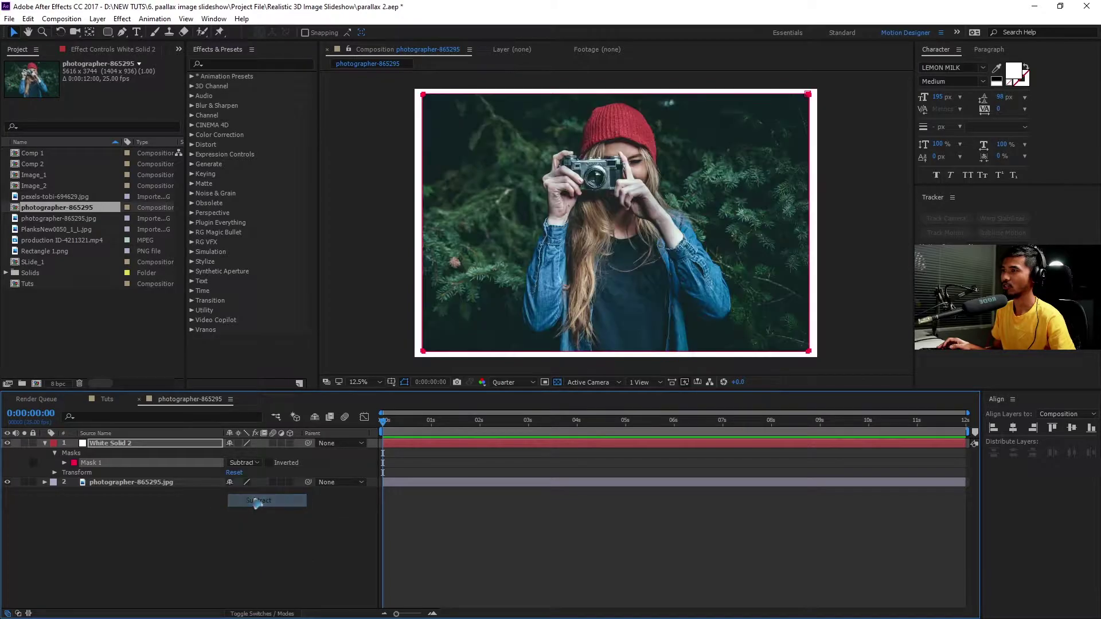
# Step: Rename the framed photo's composition to pic_1 in its composition settings
pyautogui.hotkey('ctrl', 'k')
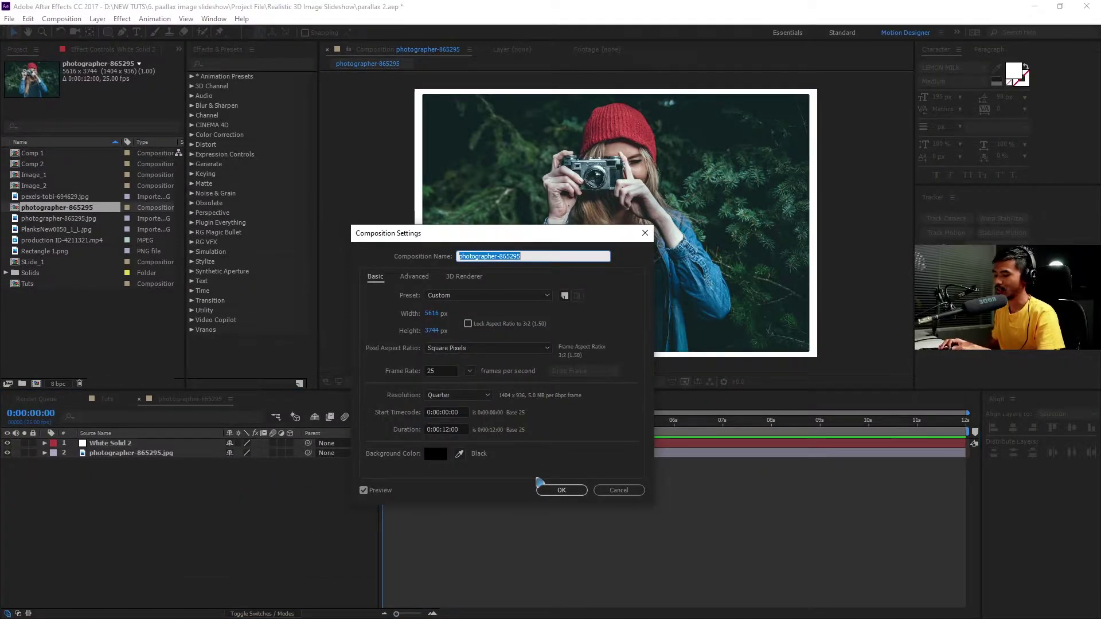
pyautogui.write('pic_')
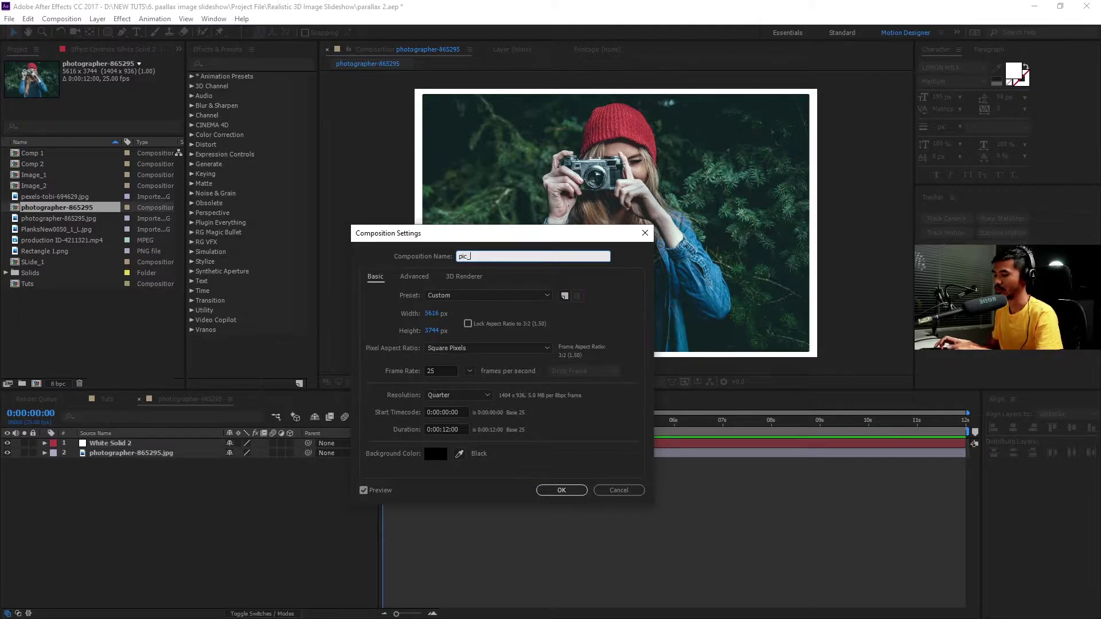
pyautogui.write('1')
pyautogui.click(561, 490)
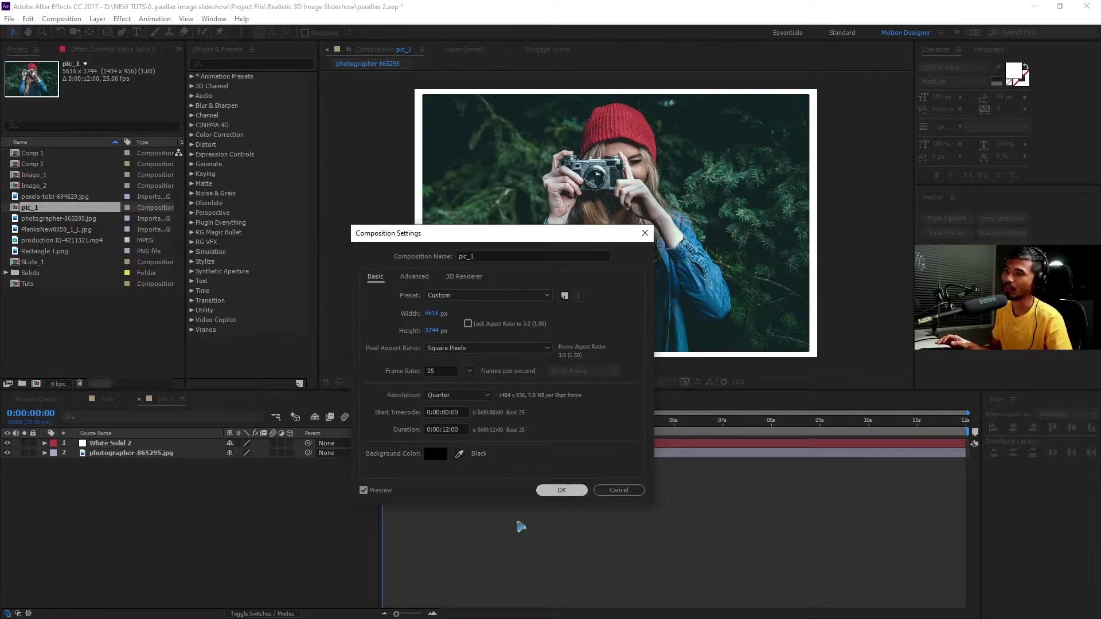
# Step: Switch to the Tuts composition and add the pic_1 composition to it as a layer
pyautogui.click(107, 399)
pyautogui.scroll(2, 637, 249)
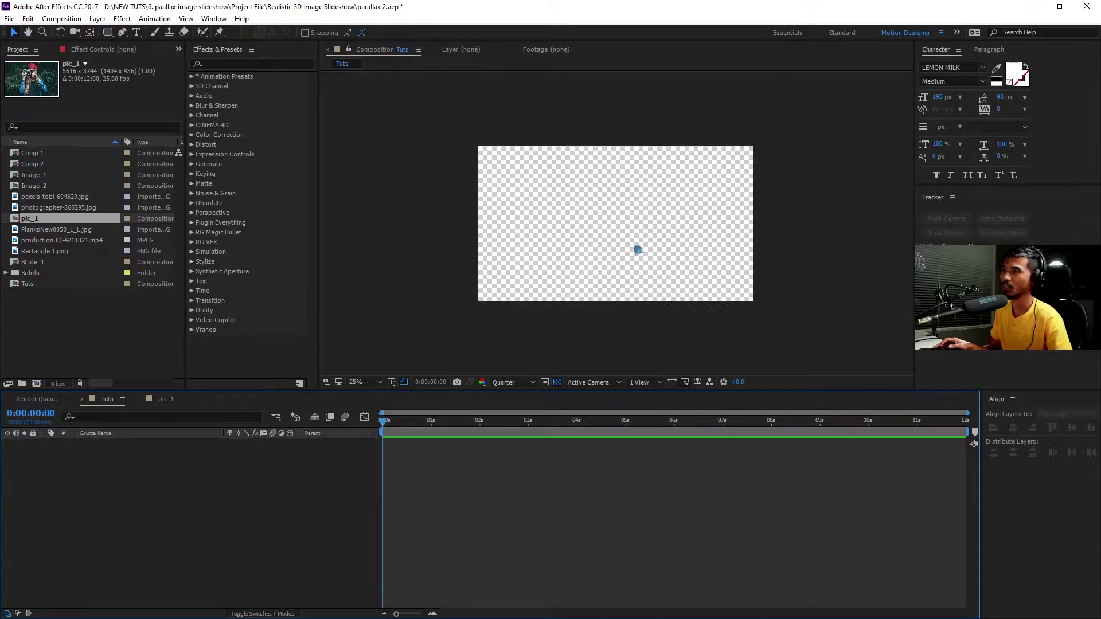
pyautogui.scroll(-1, 578, 274)
pyautogui.scroll(1, 503, 294)
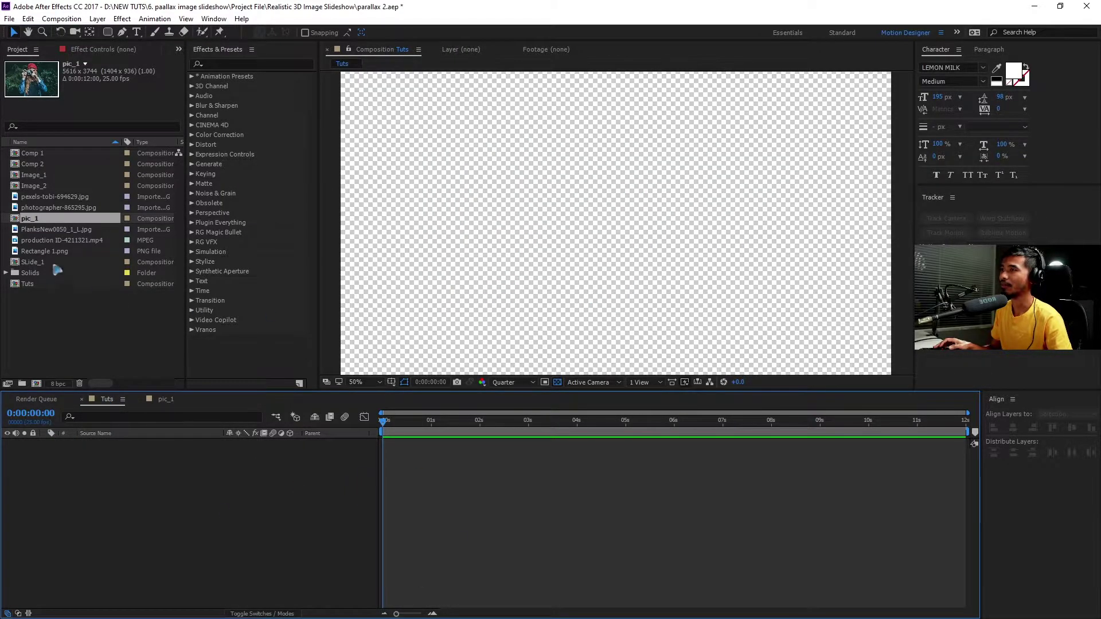
pyautogui.moveTo(41, 225); pyautogui.dragTo(213, 490)
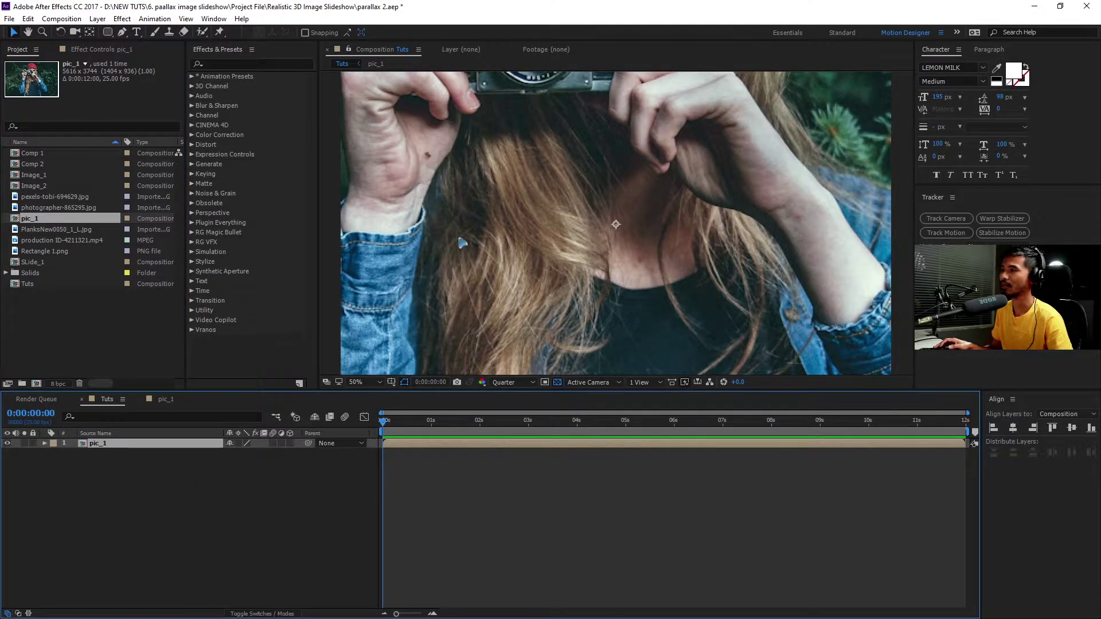
# Step: Add PlanksNew0050_1_L.jpg to the Tuts composition beneath pic_1 and hide the pic_1 layer
pyautogui.click(55, 197)
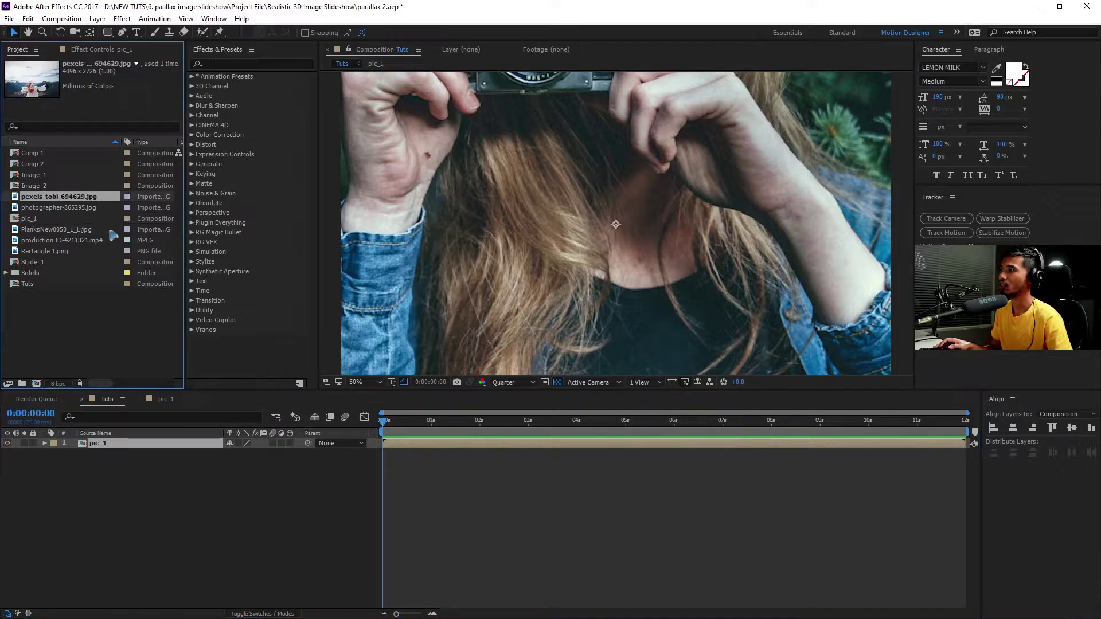
pyautogui.press('Down')
pyautogui.click(57, 239)
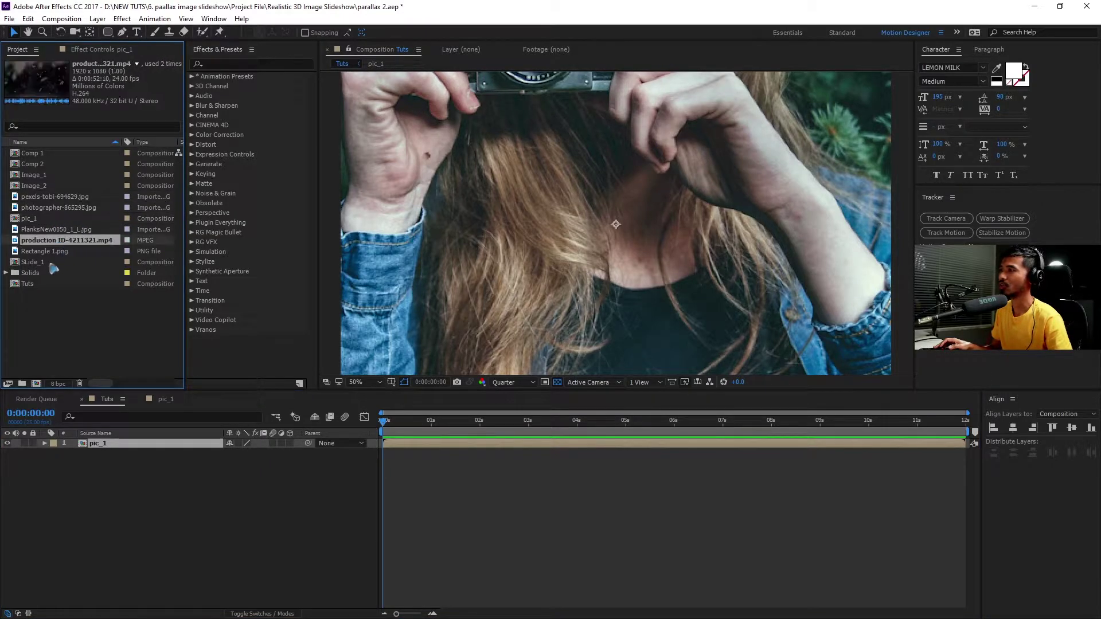
pyautogui.click(79, 251)
pyautogui.moveTo(62, 231); pyautogui.dragTo(215, 491)
pyautogui.click(24, 453)
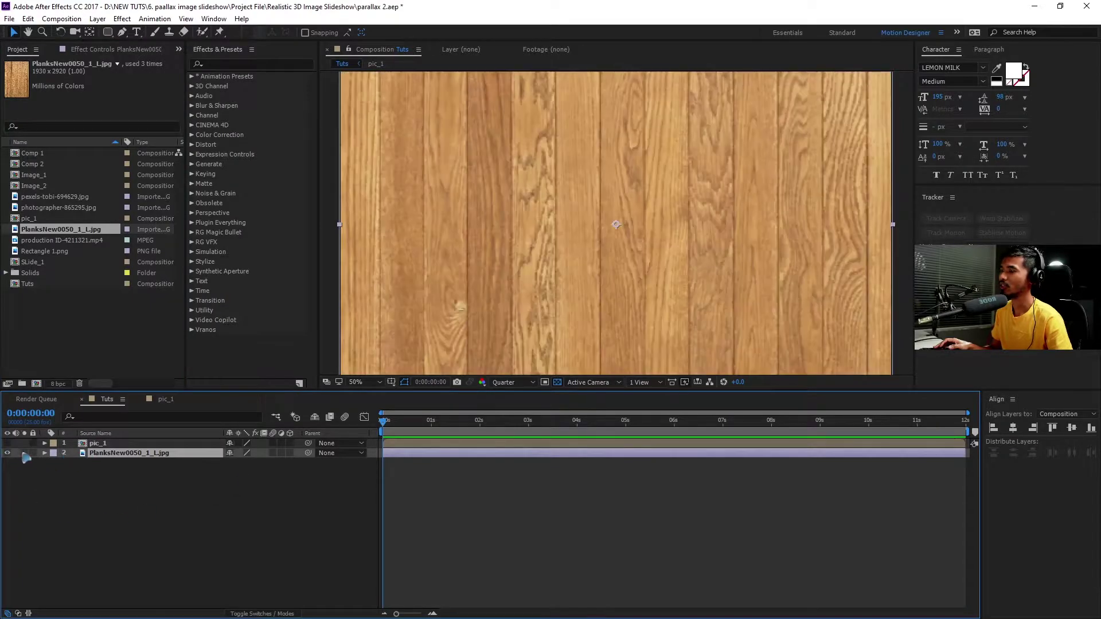
# Step: Turn on the 3D switch for both the planks layer and the pic_1 layer
pyautogui.click(104, 445)
pyautogui.scroll(-2, 602, 215)
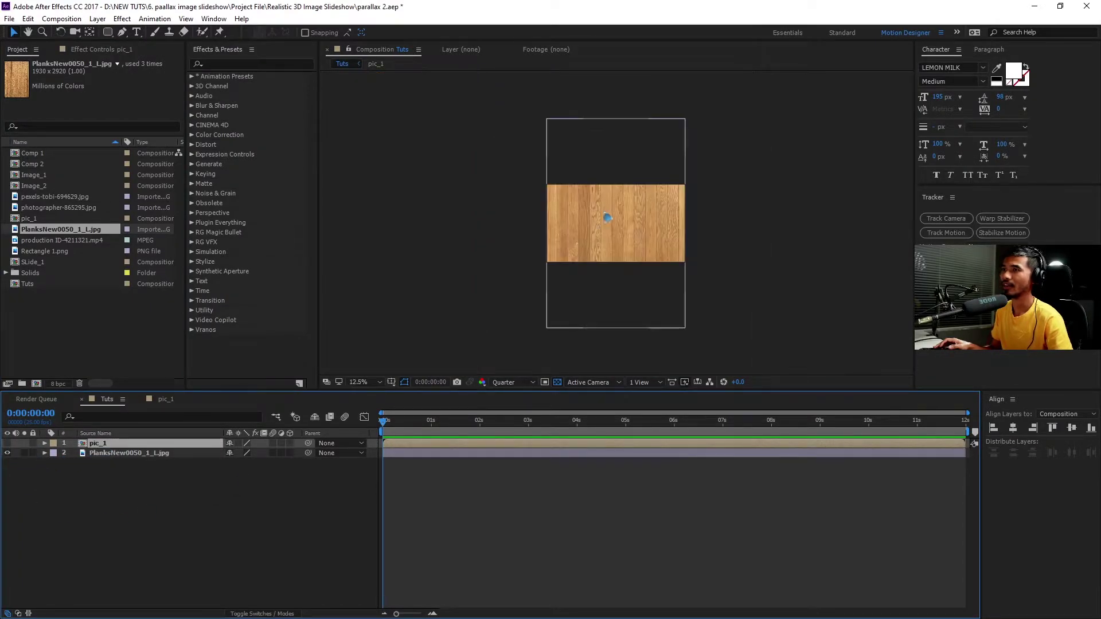
pyautogui.click(156, 453)
pyautogui.moveTo(289, 453); pyautogui.dragTo(289, 443)
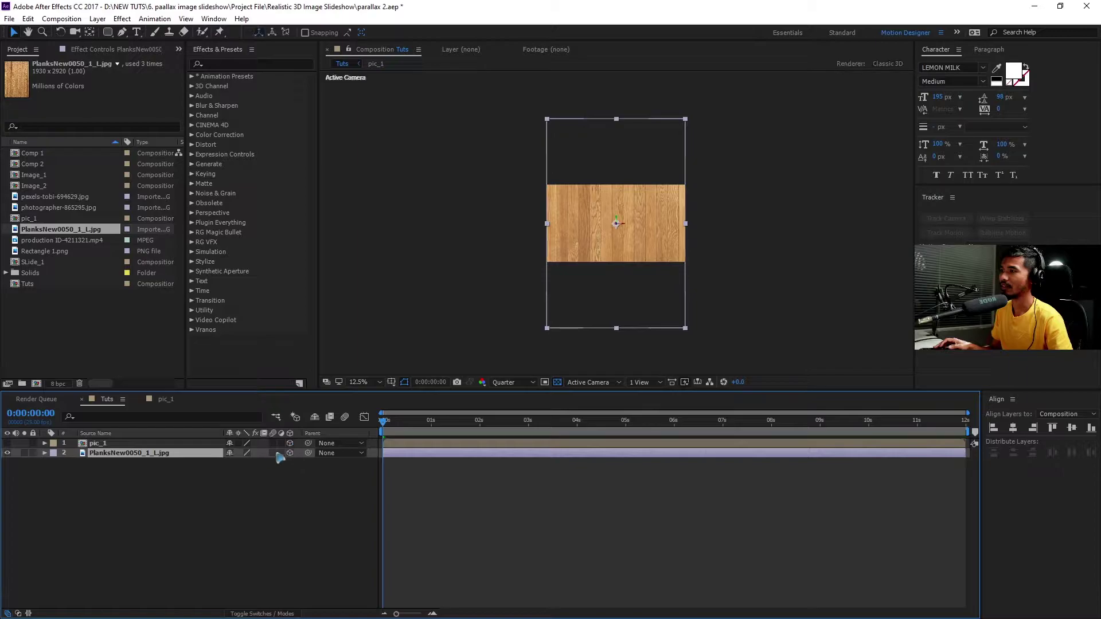
pyautogui.click(209, 473)
# Step: Rotate the planks layer by about 90 degrees so the boards run horizontally and fill the frame
pyautogui.click(161, 455)
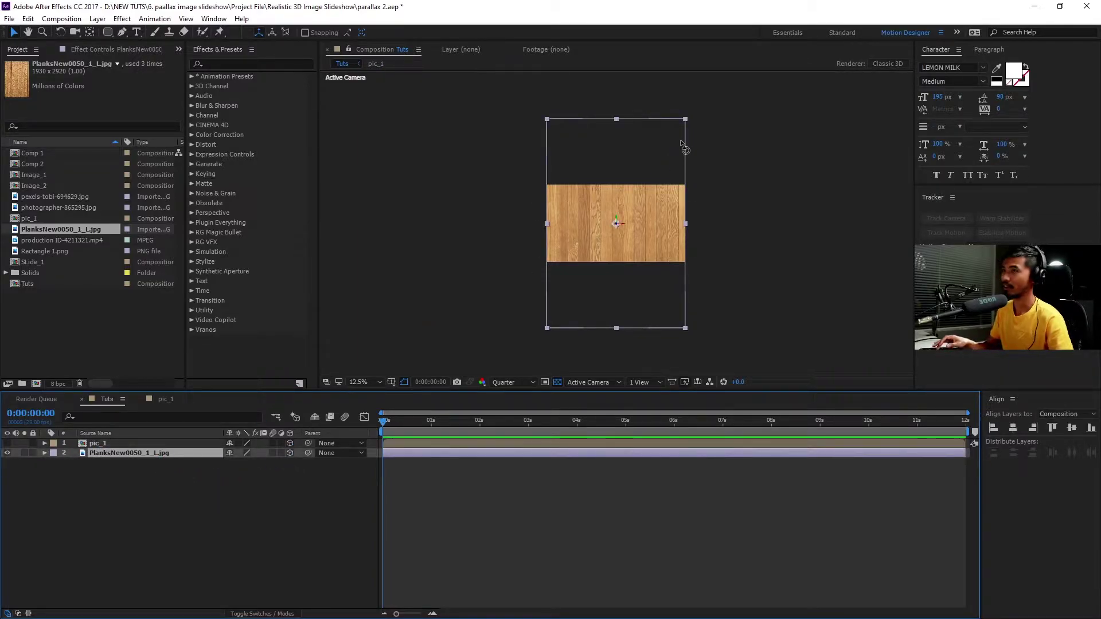
pyautogui.press('w')
pyautogui.click(689, 120)
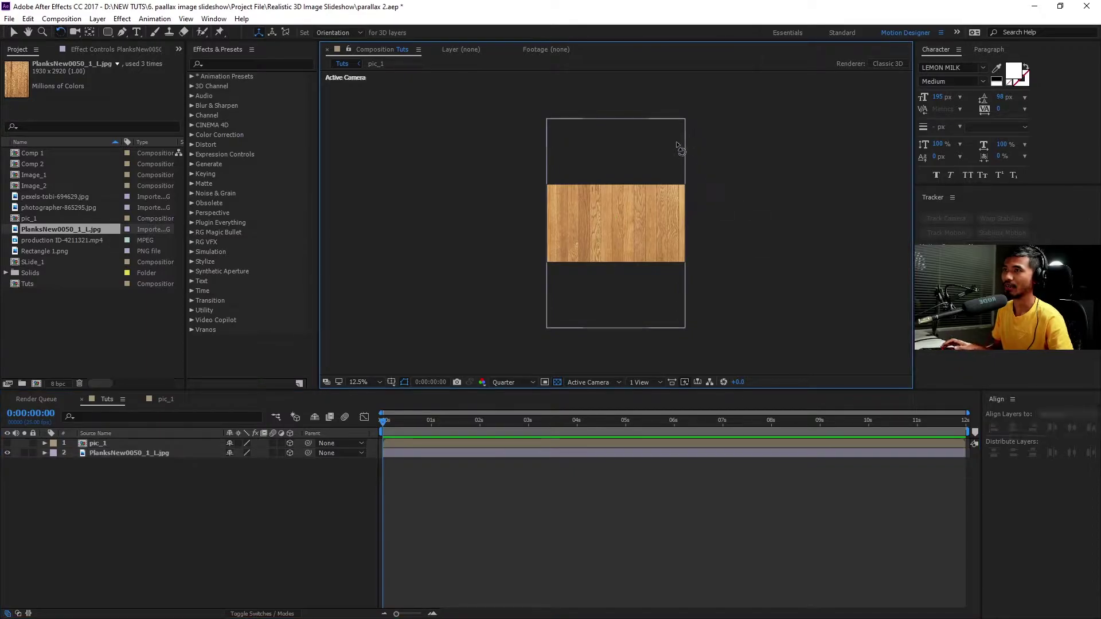
pyautogui.click(681, 145)
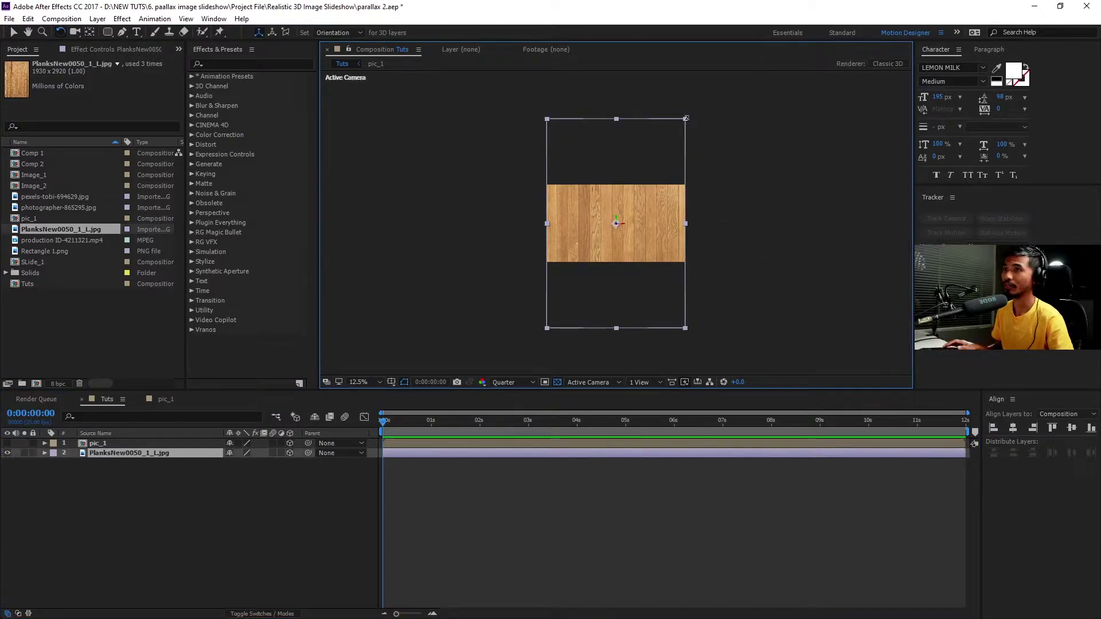
pyautogui.moveTo(720, 137); pyautogui.dragTo(723, 291)
pyautogui.press('v')
pyautogui.click(595, 336)
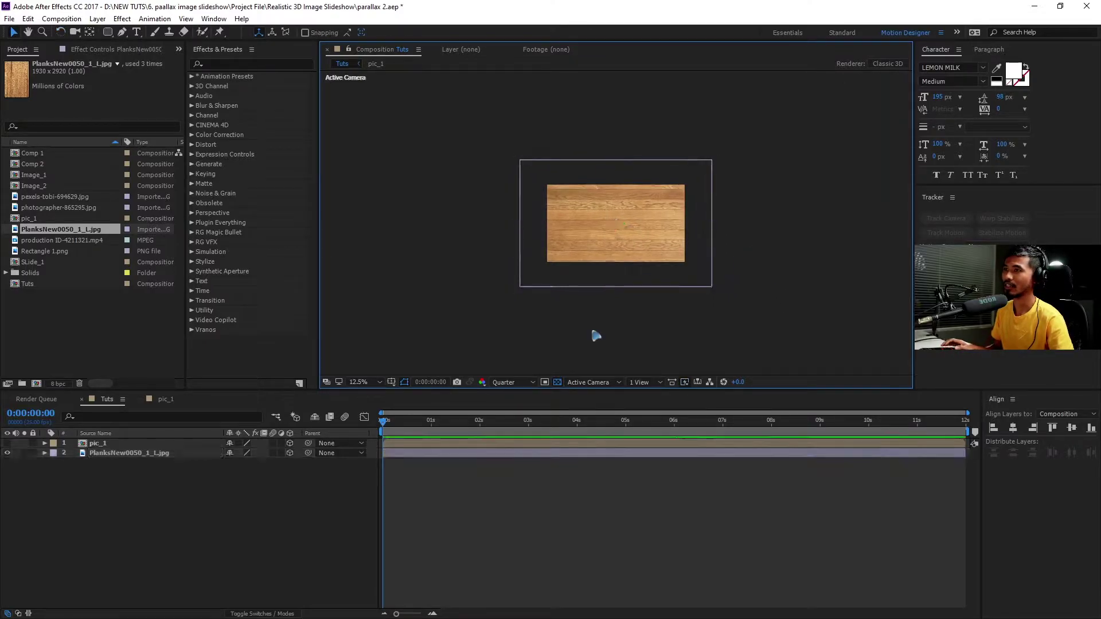
# Step: Show the pic_1 layer again and scale it down proportionally to a small framed photo centered on the planks
pyautogui.click(109, 443)
pyautogui.click(7, 443)
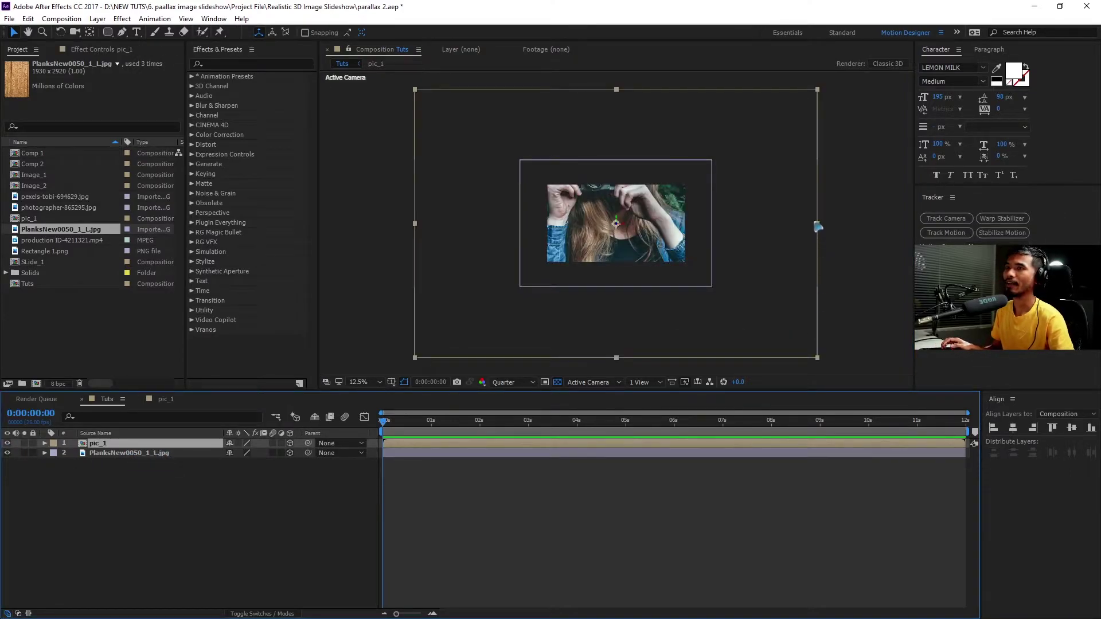
pyautogui.moveTo(820, 228); pyautogui.dragTo(643, 238)
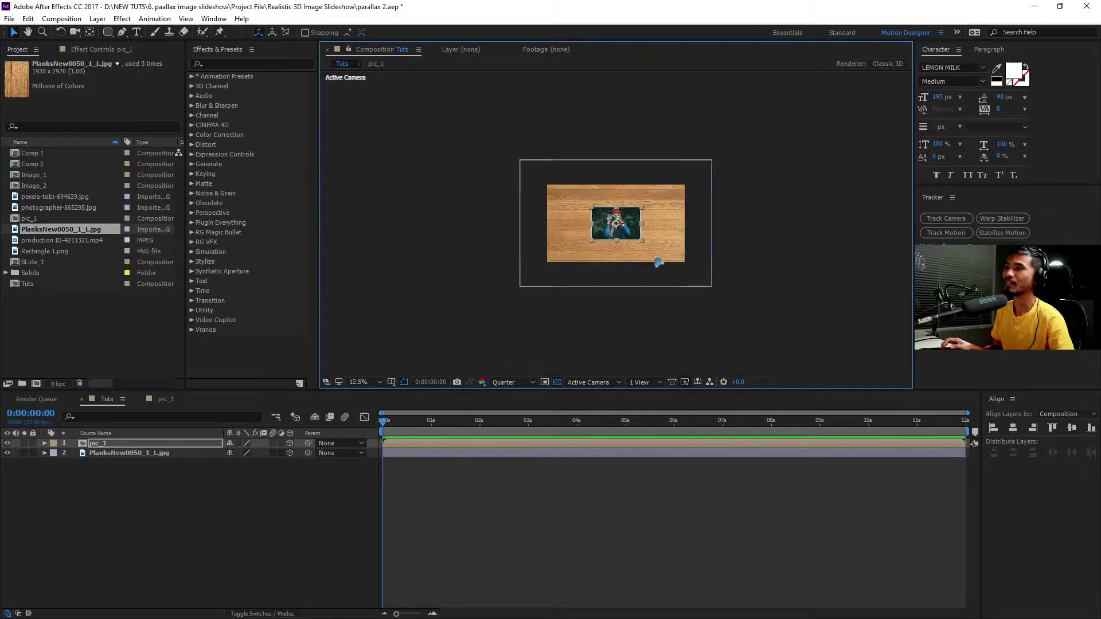
pyautogui.scroll(2, 659, 261)
pyautogui.press(',')
pyautogui.press(',')
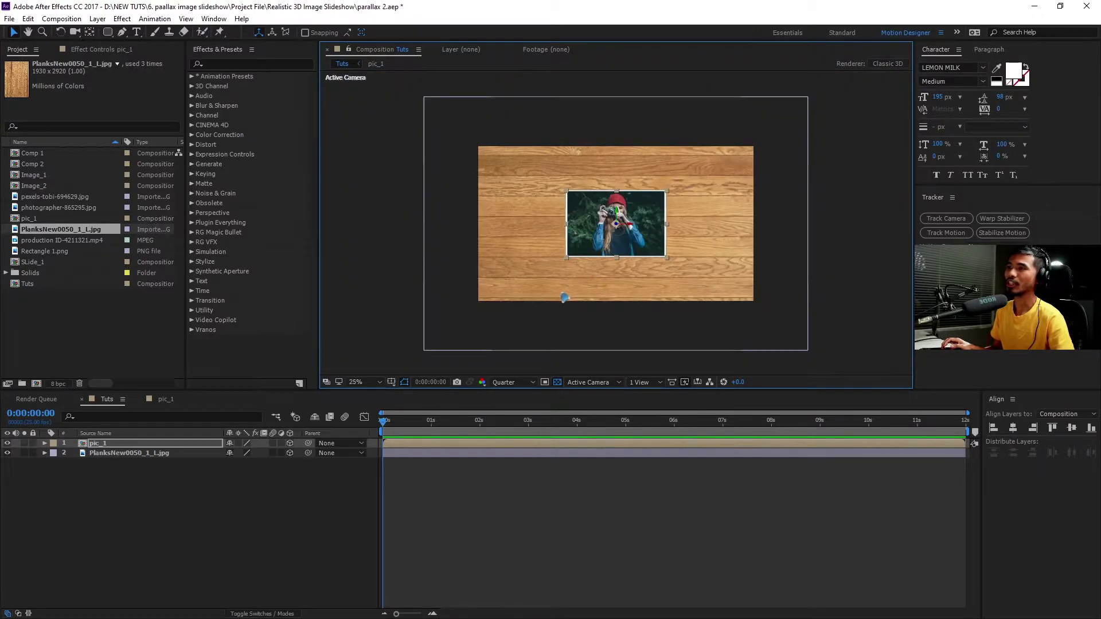
# Step: Add a two-node camera layer with the 80mm preset to the Tuts composition
pyautogui.click(97, 18)
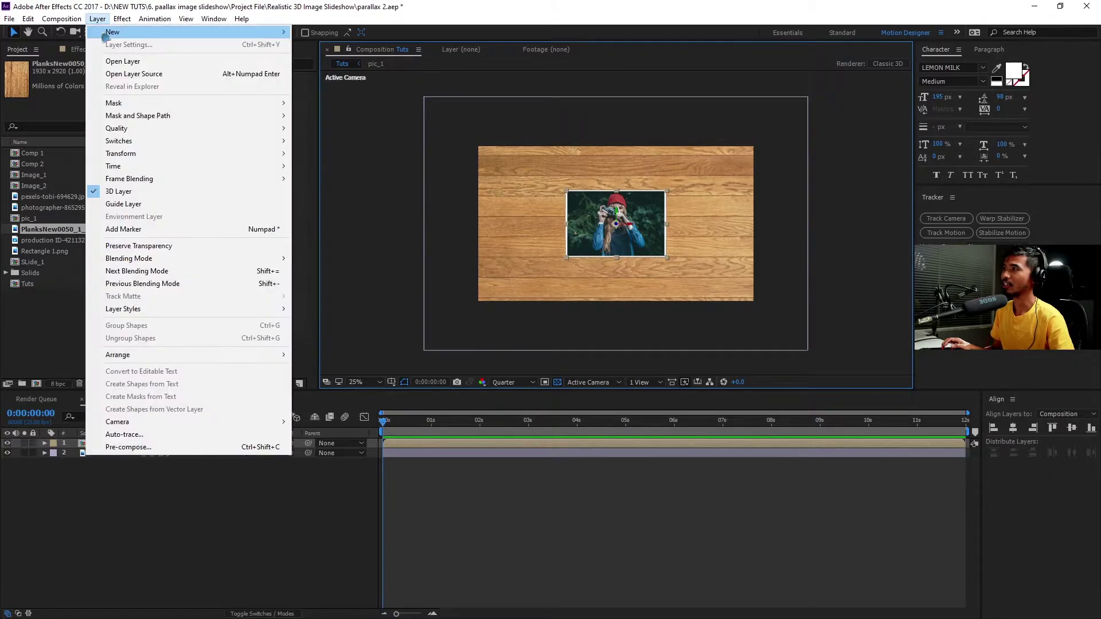
pyautogui.moveTo(275, 32)
pyautogui.click(379, 69)
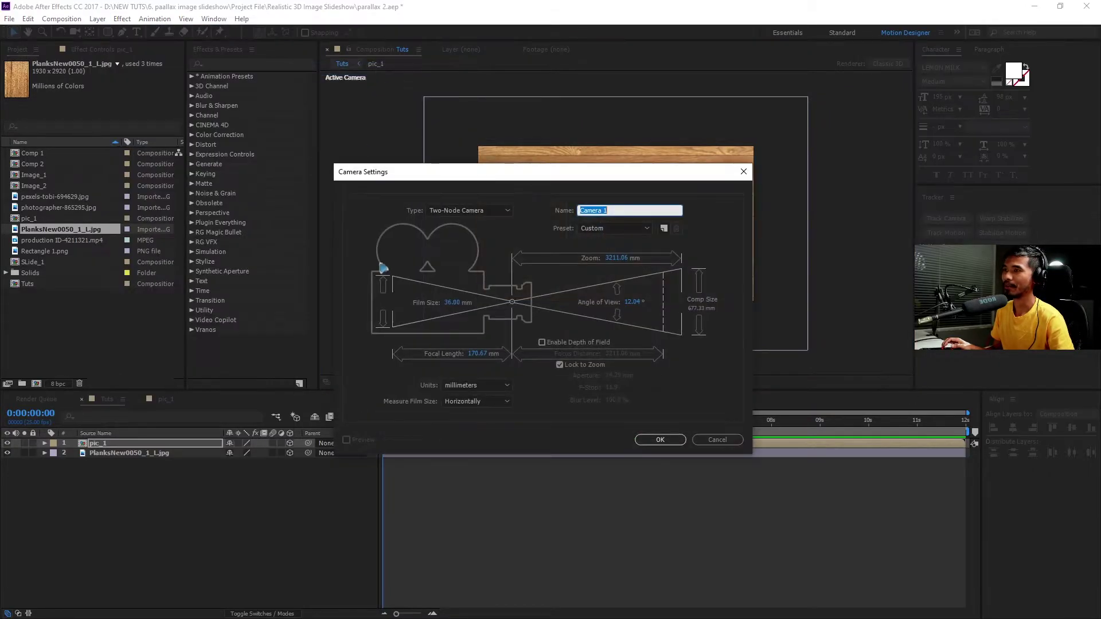
pyautogui.click(636, 228)
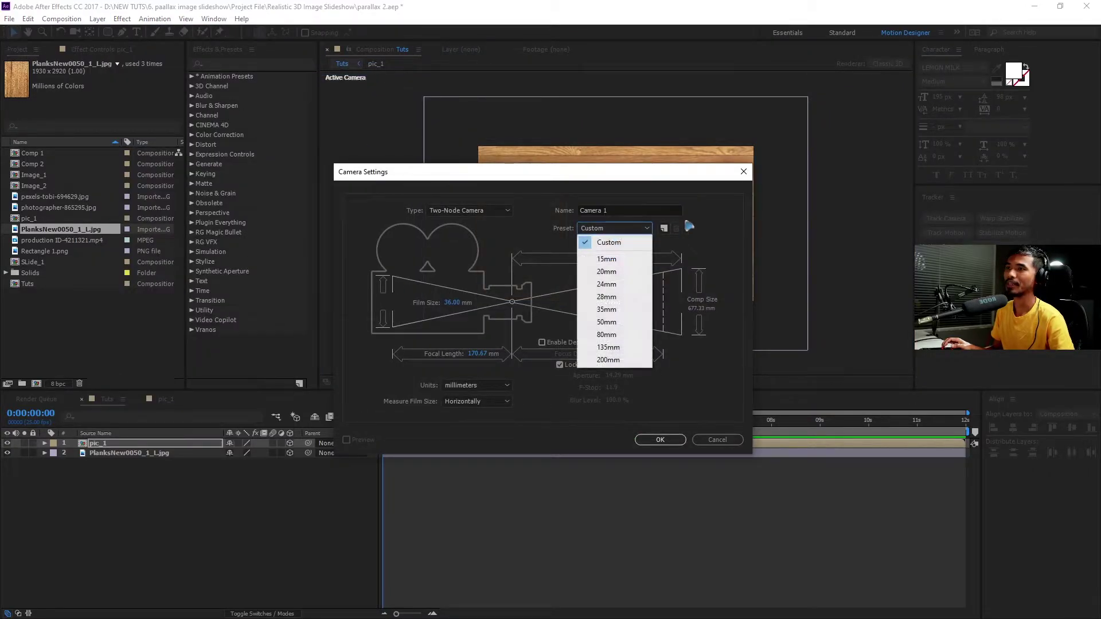
pyautogui.click(625, 334)
pyautogui.click(647, 441)
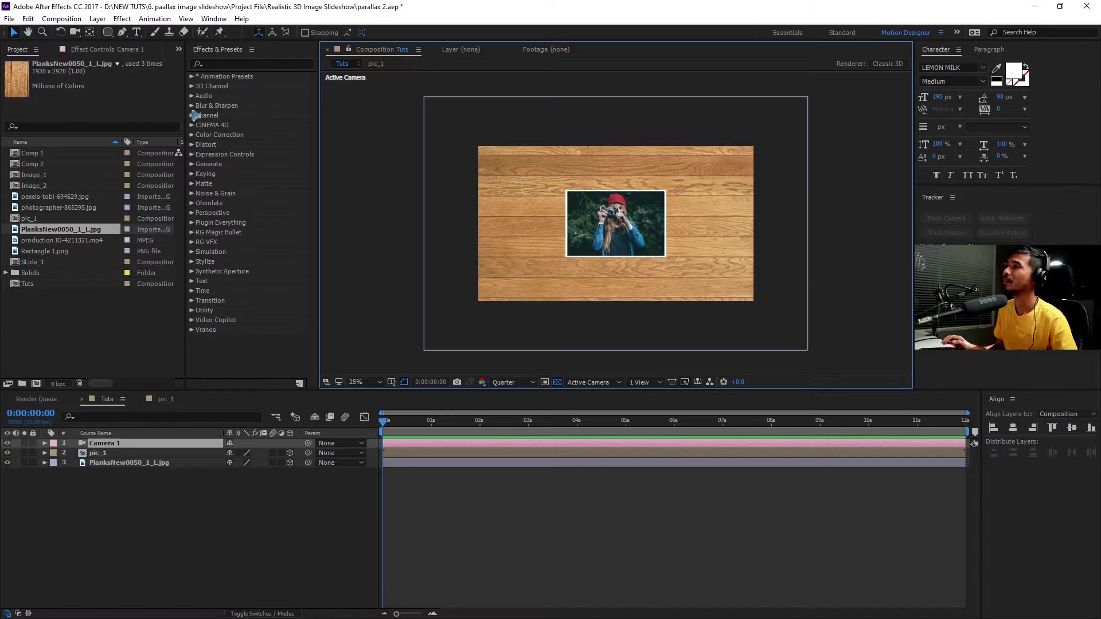
# Step: Add a null object, turn on its 3D switch, and parent Camera 1 to it
pyautogui.click(97, 19)
pyautogui.moveTo(115, 32)
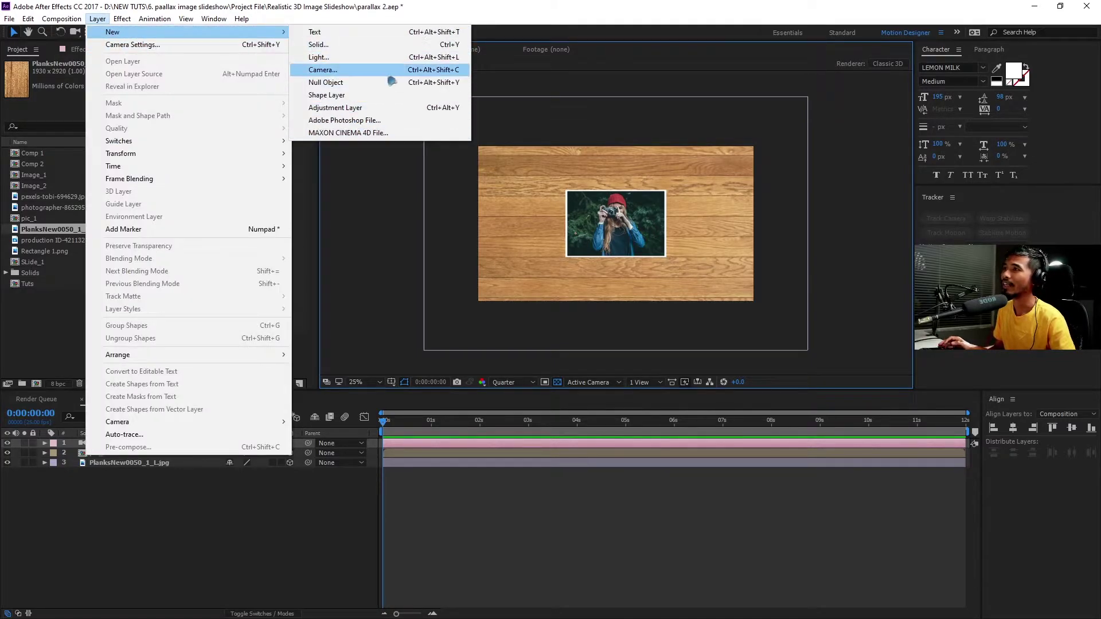
pyautogui.click(392, 82)
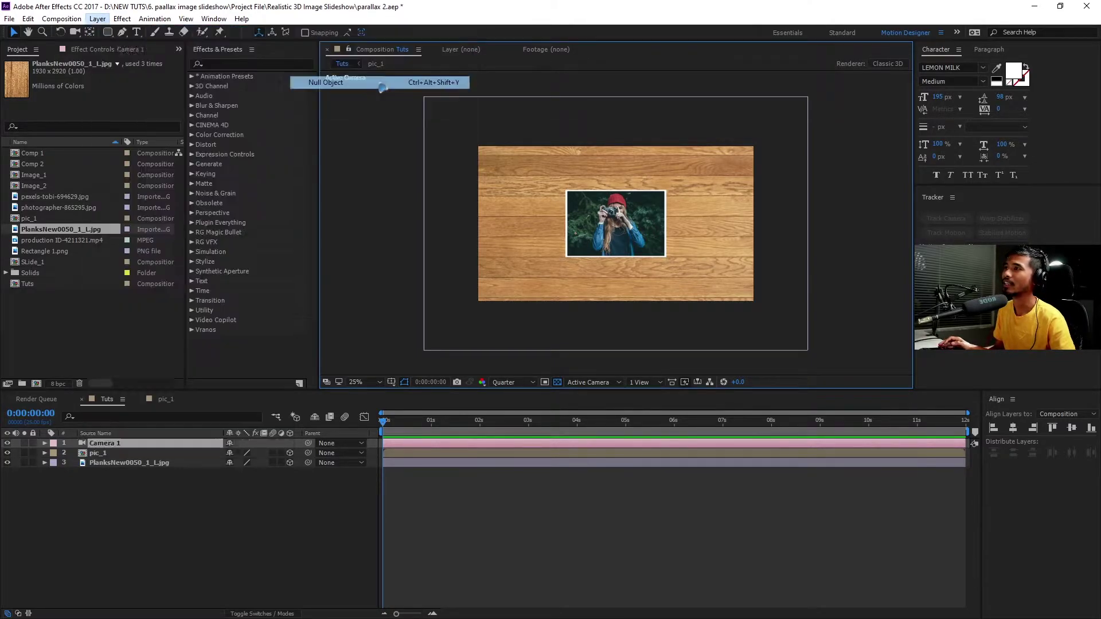
pyautogui.click(290, 443)
pyautogui.click(131, 453)
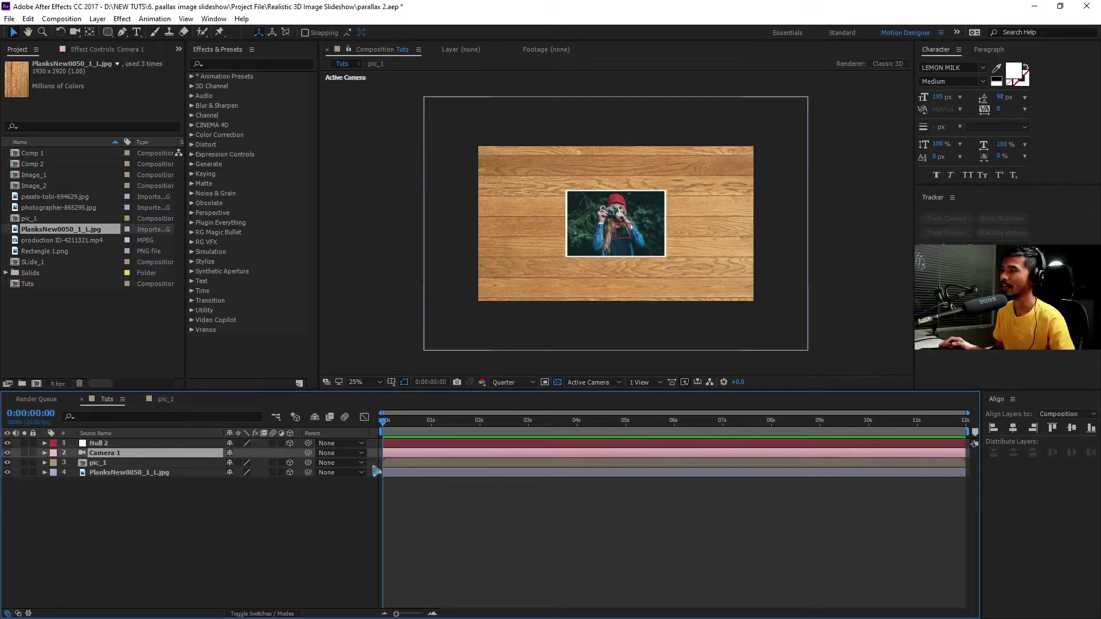
pyautogui.moveTo(307, 452); pyautogui.dragTo(100, 444)
pyautogui.click(122, 445)
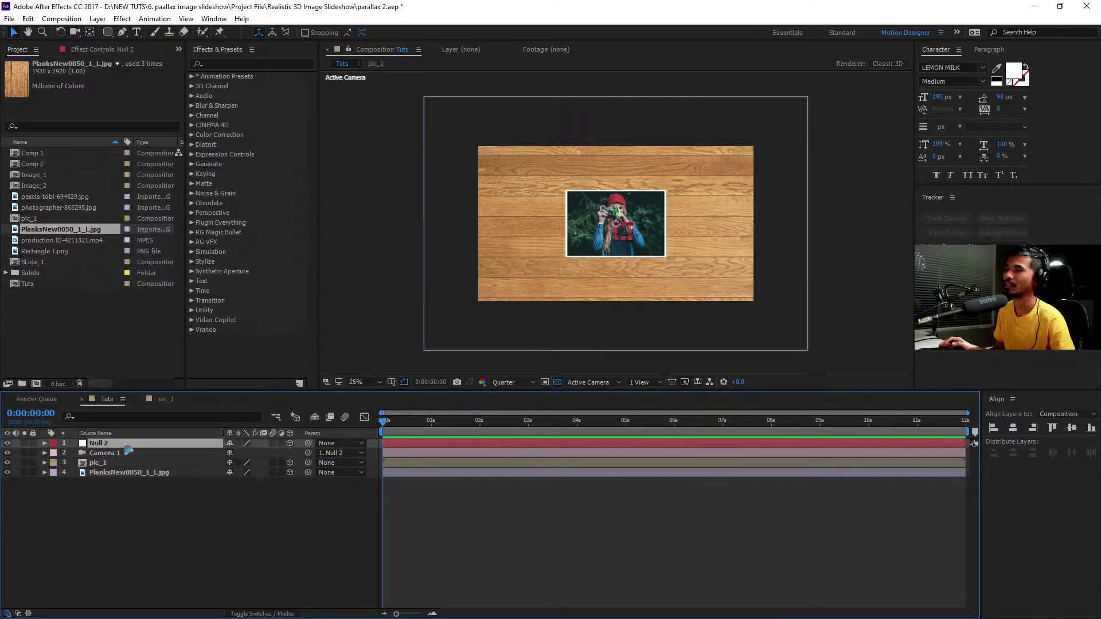
pyautogui.press('F2')
# Step: Set the preview resolution to Full and the composition view magnification to 50%
pyautogui.click(514, 382)
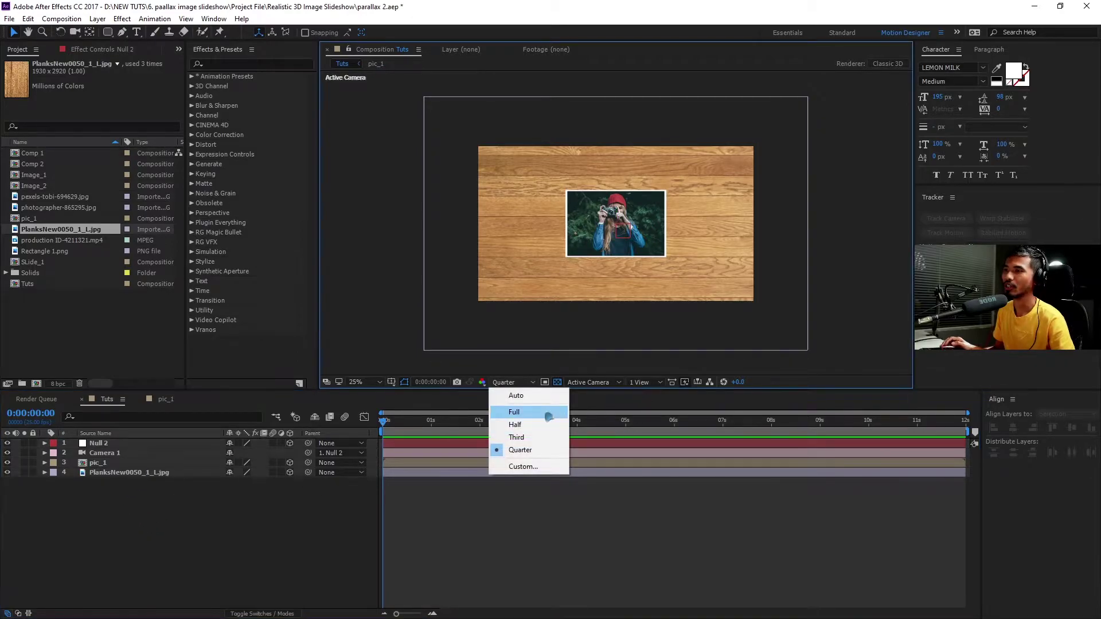
pyautogui.click(546, 413)
pyautogui.click(149, 462)
pyautogui.press('.')
pyautogui.click(209, 527)
# Step: Duplicate the pic_1 layer and set the copy's Z position to -18
pyautogui.click(116, 462)
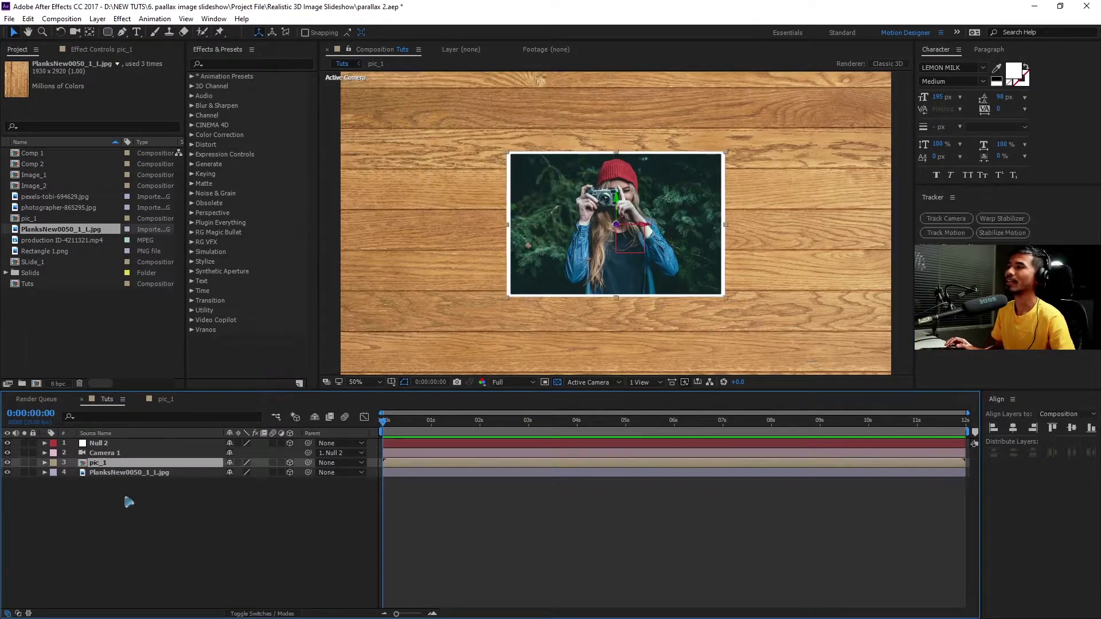
pyautogui.hotkey('ctrl', 'd')
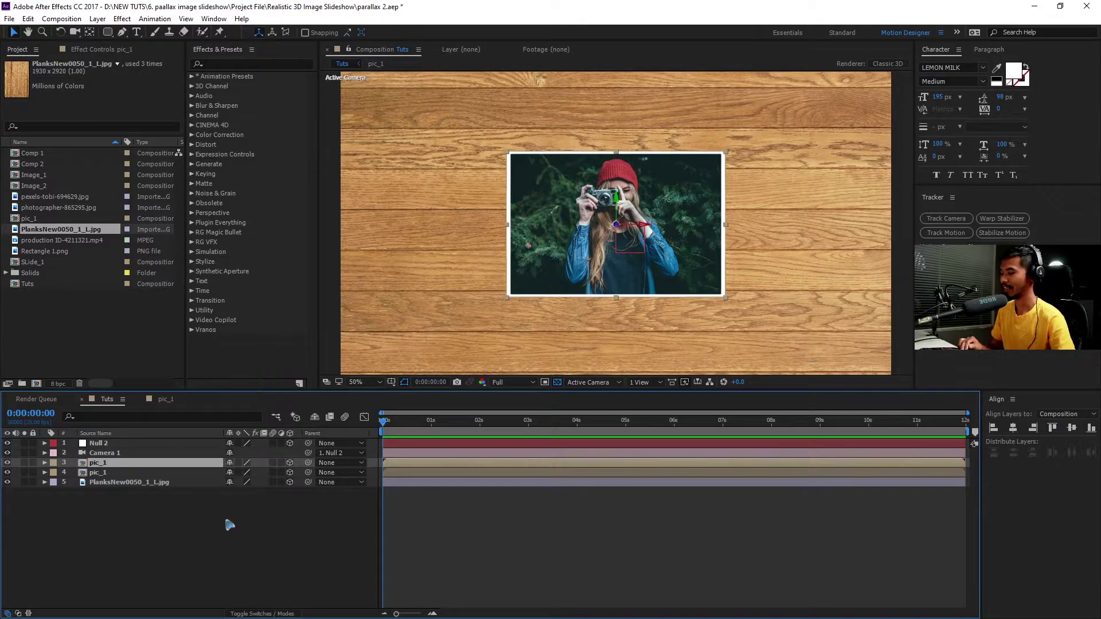
pyautogui.press('p')
pyautogui.moveTo(269, 473); pyautogui.dragTo(268, 481)
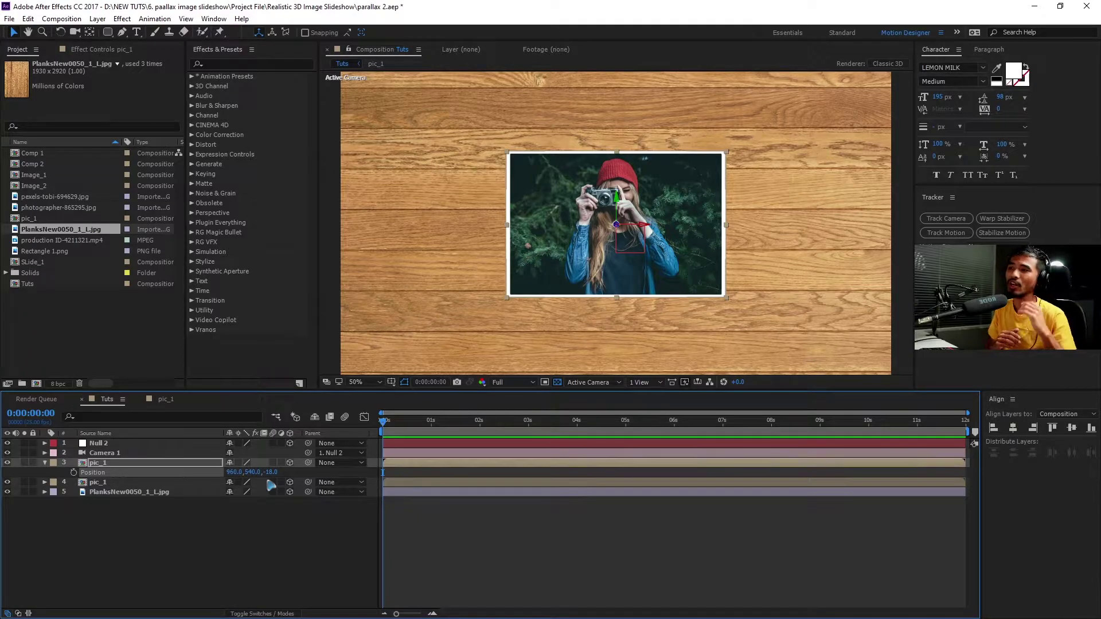
pyautogui.click(114, 512)
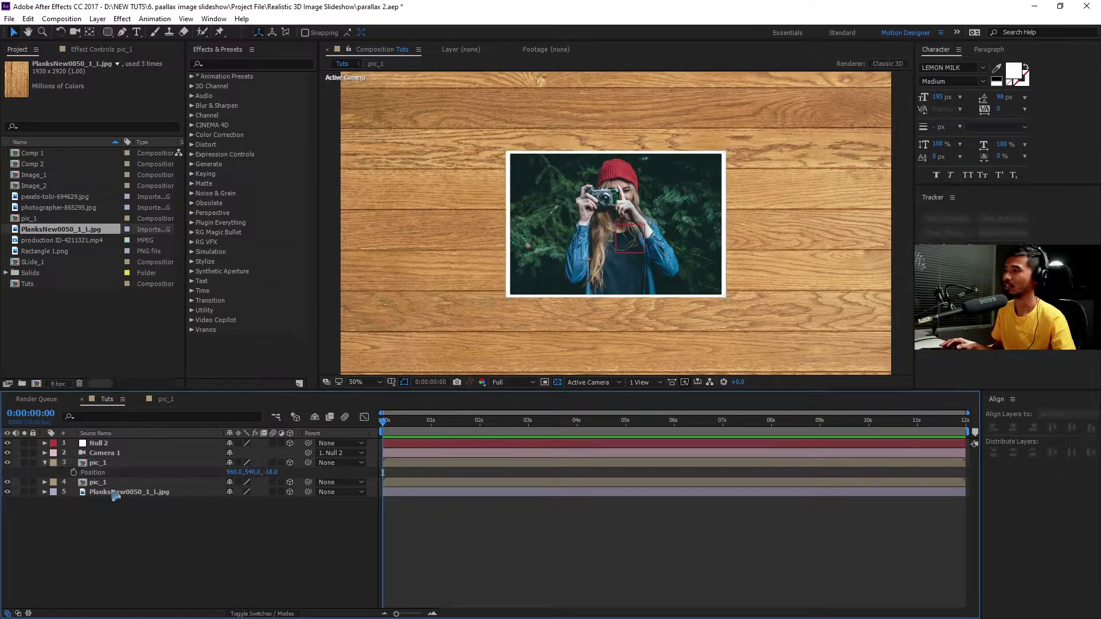
# Step: Duplicate the topmost pic_1 layer and set the new copy's Z position to -41
pyautogui.click(106, 463)
pyautogui.hotkey('ctrl', 'd')
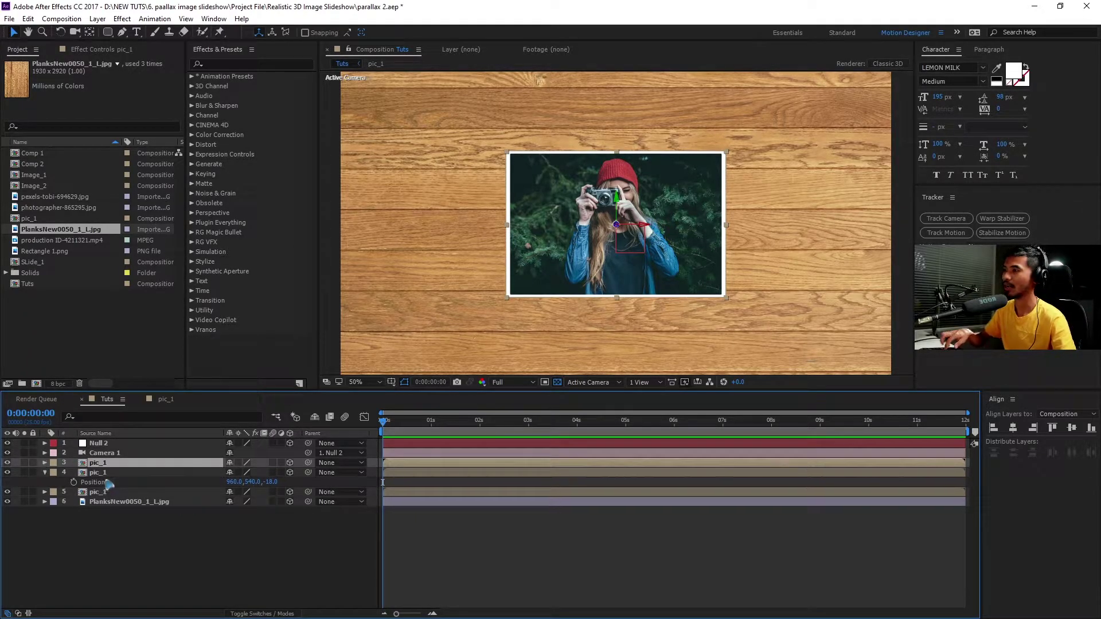
pyautogui.press('p')
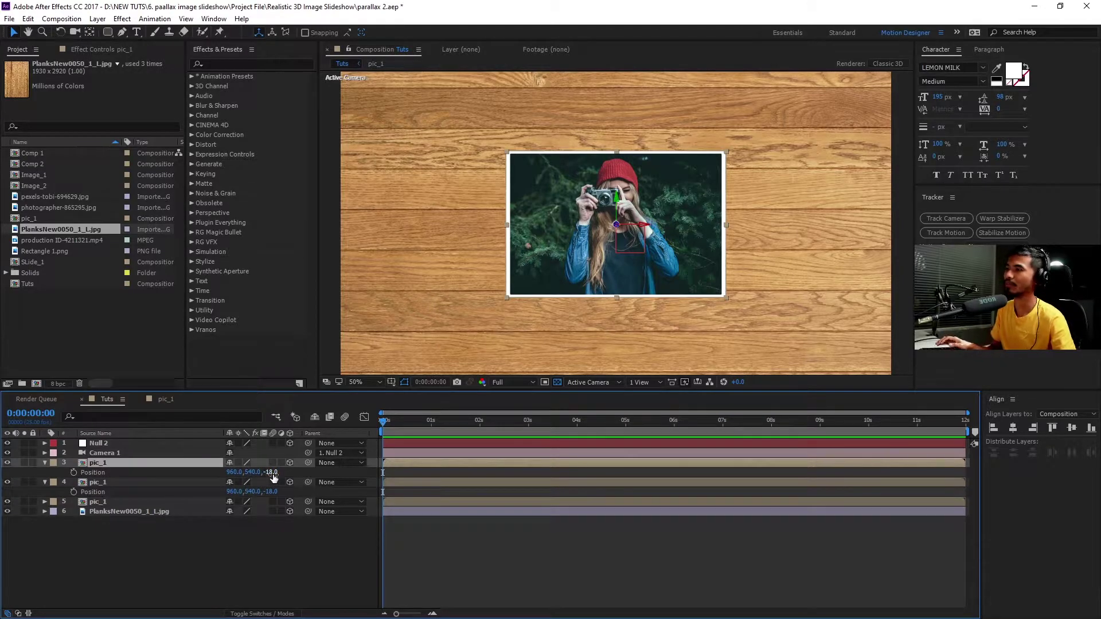
pyautogui.moveTo(272, 473); pyautogui.dragTo(261, 474)
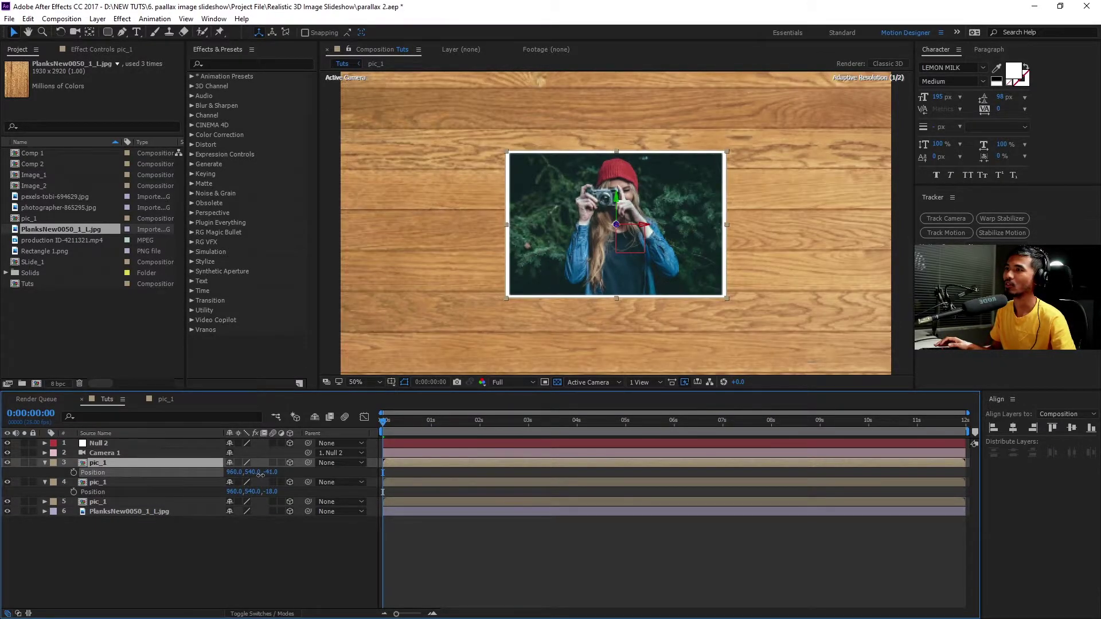
# Step: Rotate the middle pic_1 copy slightly clockwise and the topmost copy slightly counterclockwise so the stacked photos fan out
pyautogui.click(122, 484)
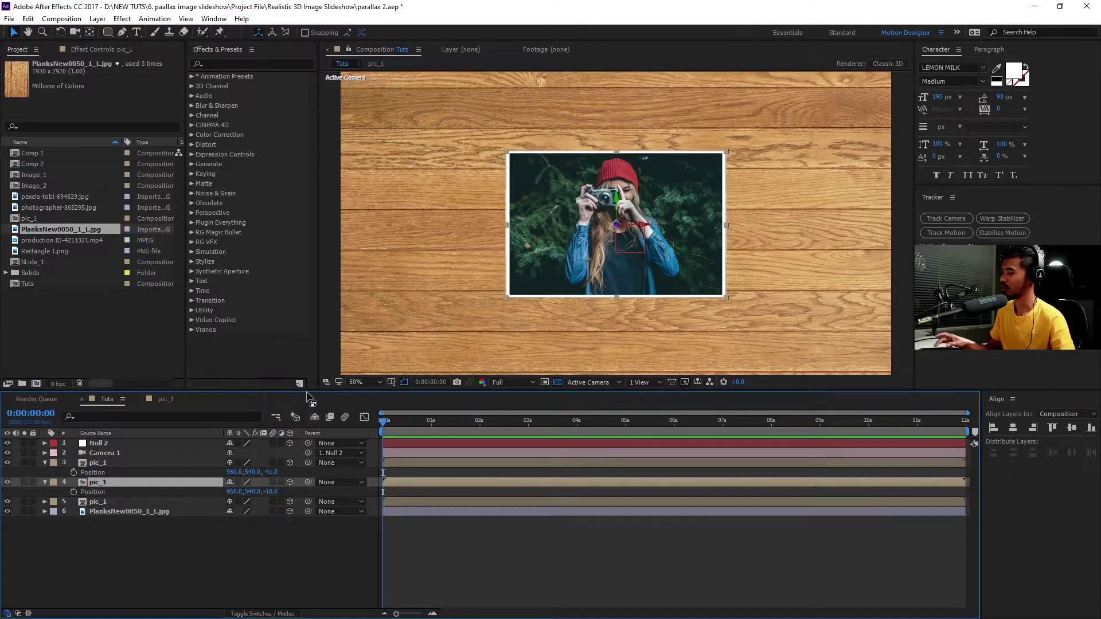
pyautogui.press('w')
pyautogui.moveTo(727, 152); pyautogui.dragTo(723, 167)
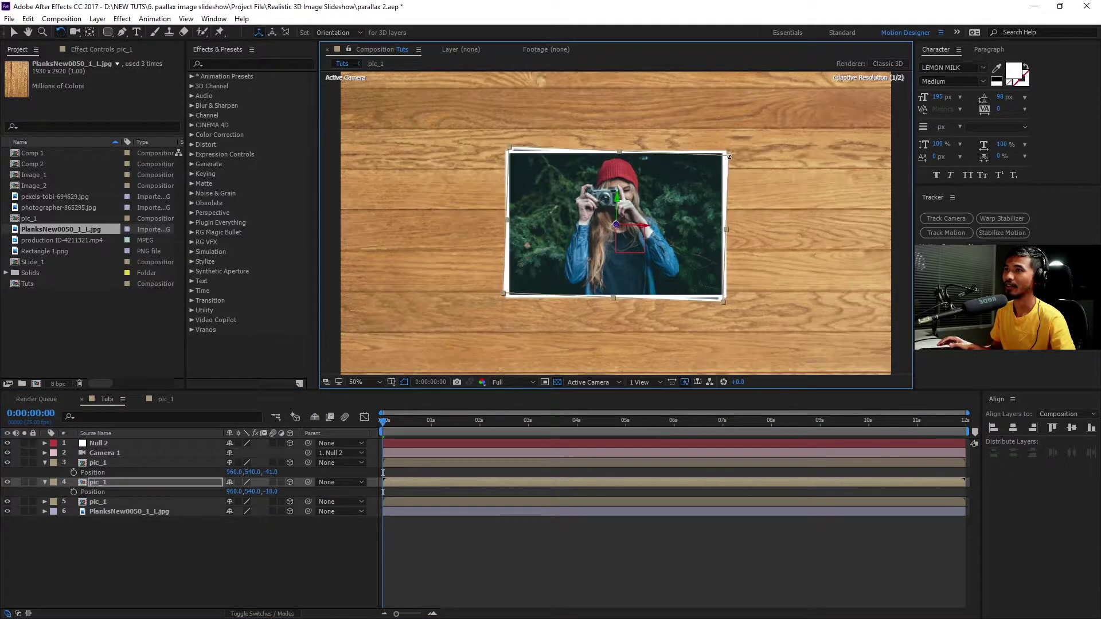
pyautogui.click(170, 465)
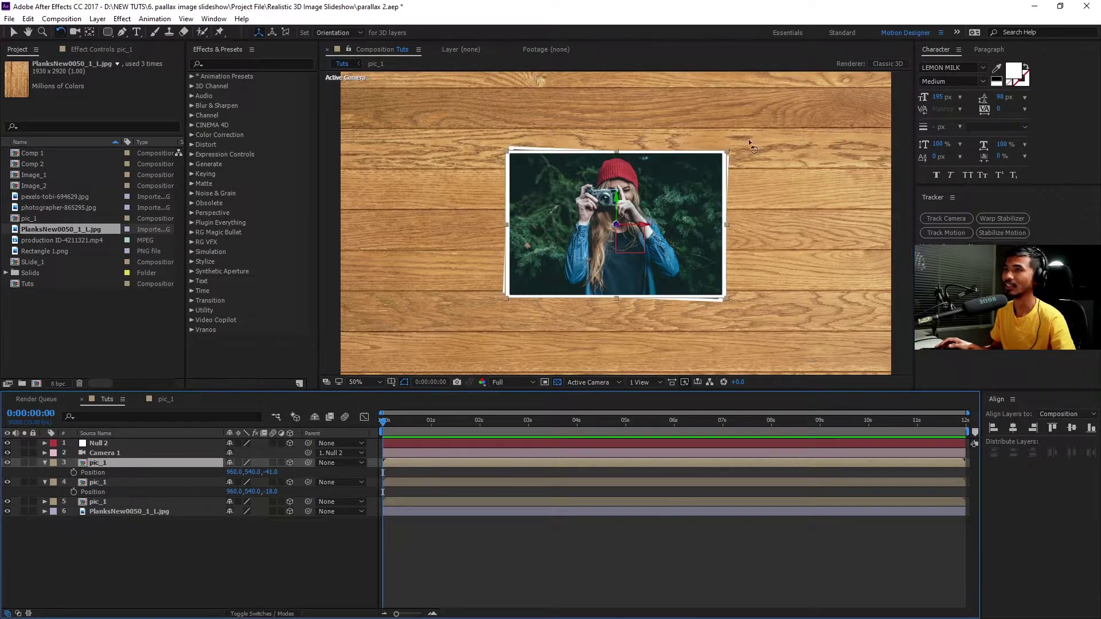
pyautogui.moveTo(726, 151); pyautogui.dragTo(724, 146)
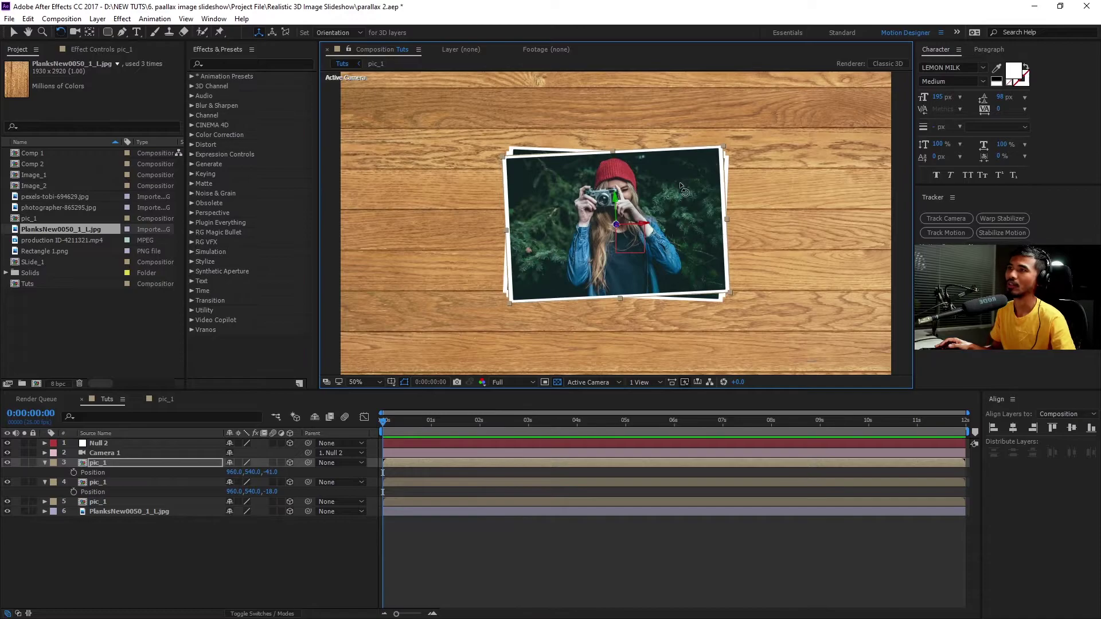
pyautogui.click(159, 572)
pyautogui.press('v')
# Step: Duplicate the topmost pic_1 layer, set its Z position to -56, and rotate it slightly clockwise
pyautogui.click(122, 464)
pyautogui.hotkey('ctrl', 'd')
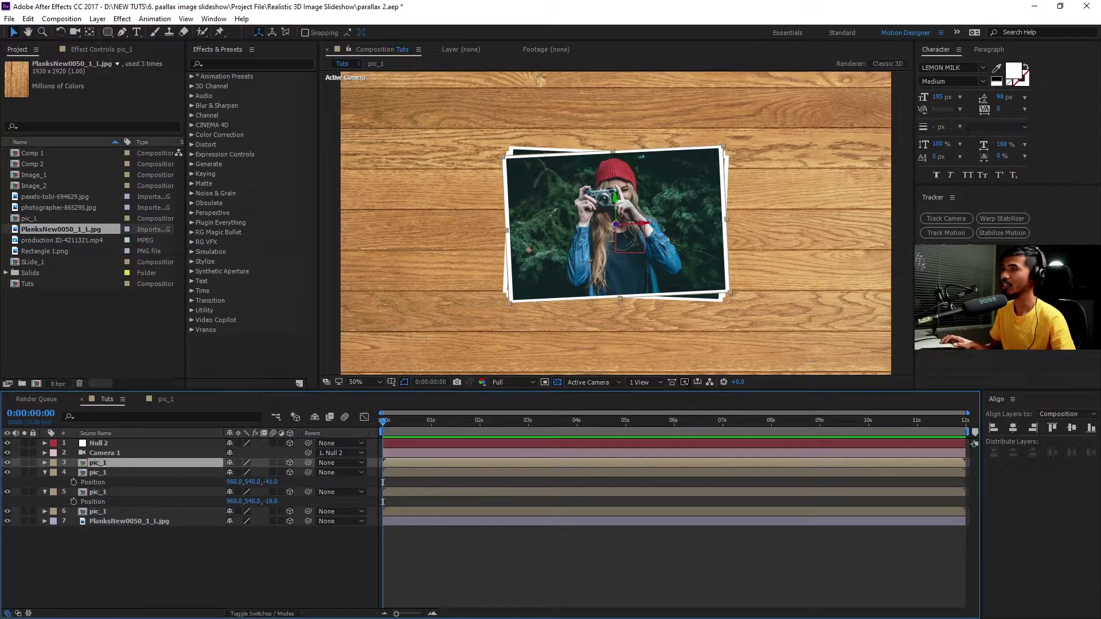
pyautogui.press('p')
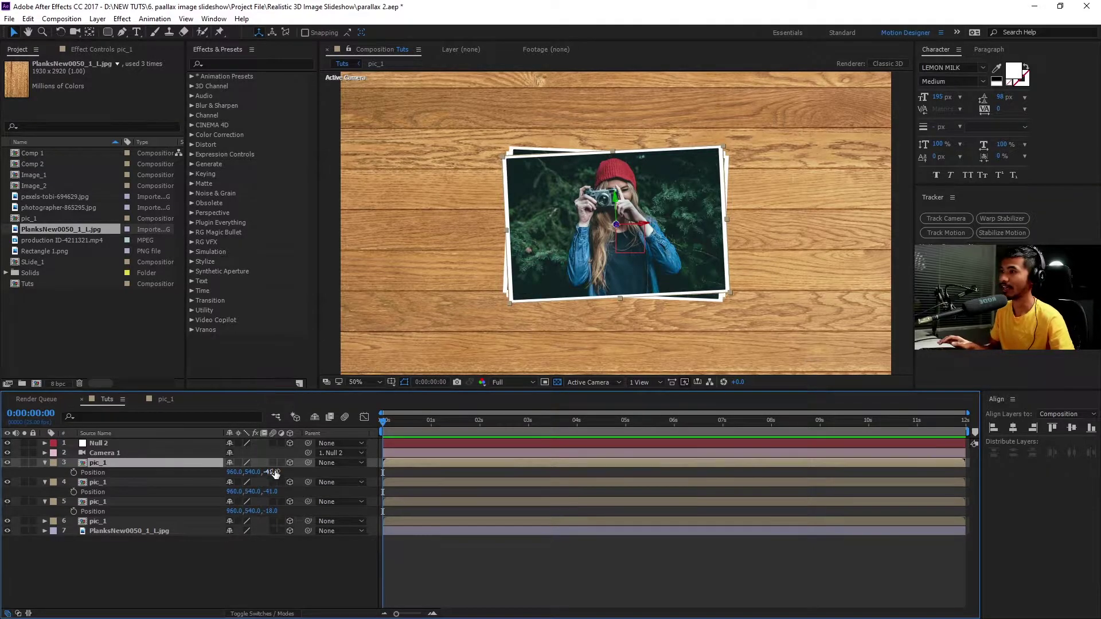
pyautogui.moveTo(275, 472); pyautogui.dragTo(267, 472)
pyautogui.press('w')
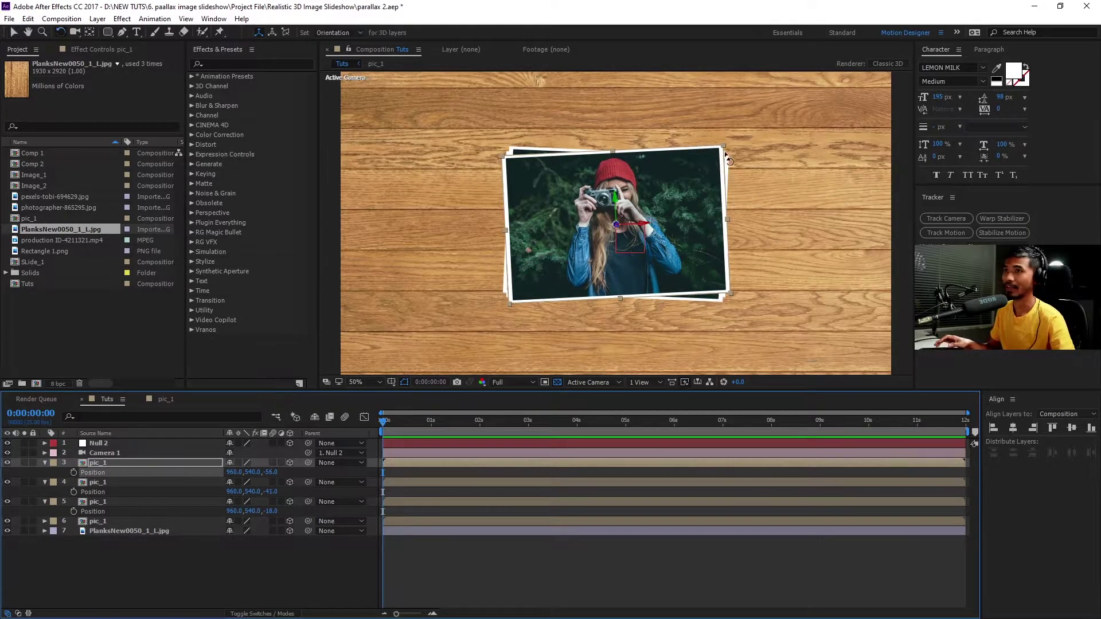
pyautogui.moveTo(728, 161); pyautogui.dragTo(730, 155)
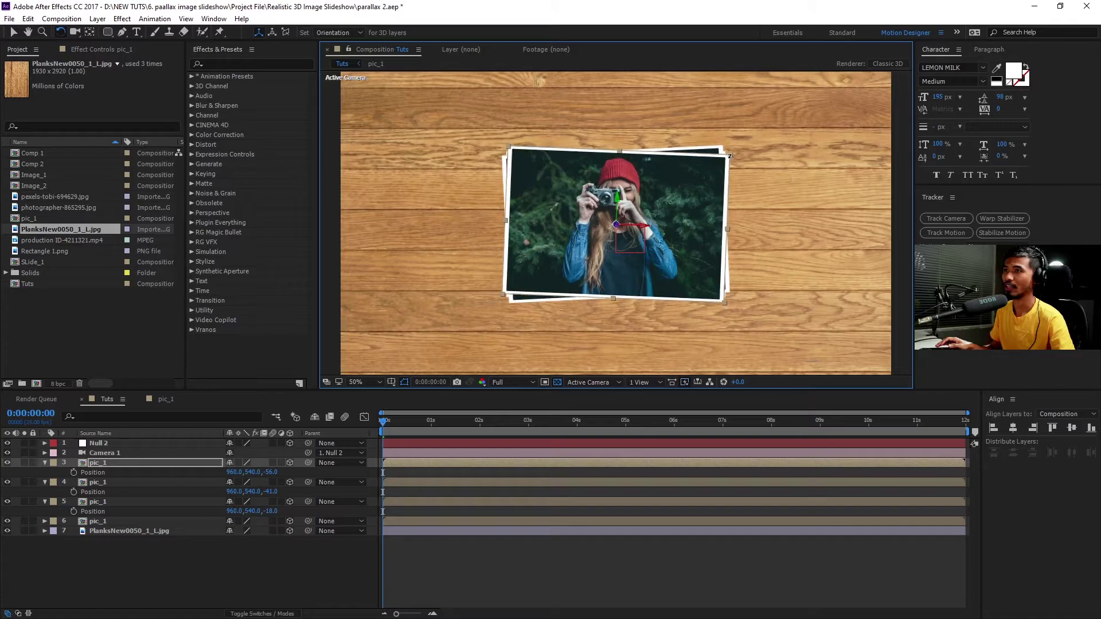
pyautogui.click(153, 582)
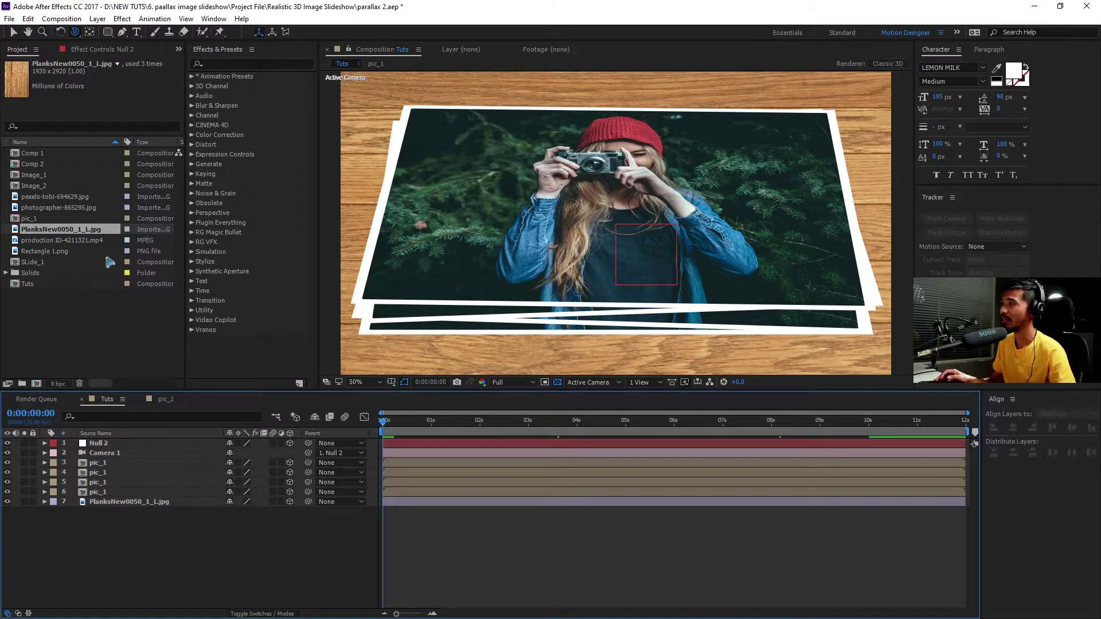
# Step: Add Rectangle 1.png as the top layer of the Tuts composition and turn on its 3D switch
pyautogui.click(50, 254)
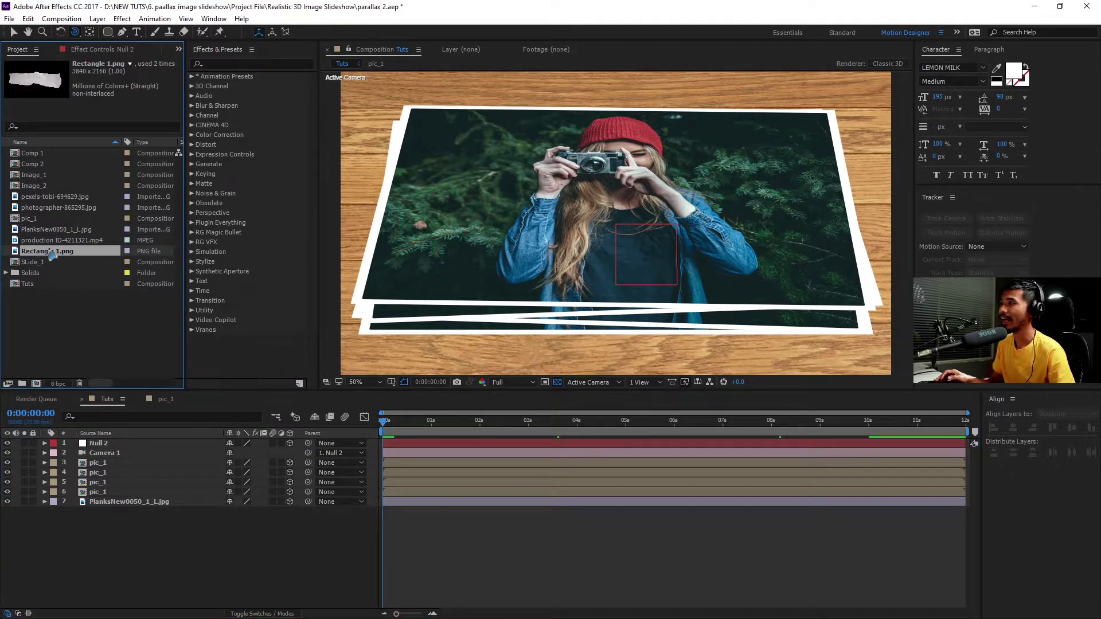
pyautogui.moveTo(52, 255); pyautogui.dragTo(179, 443)
pyautogui.click(290, 444)
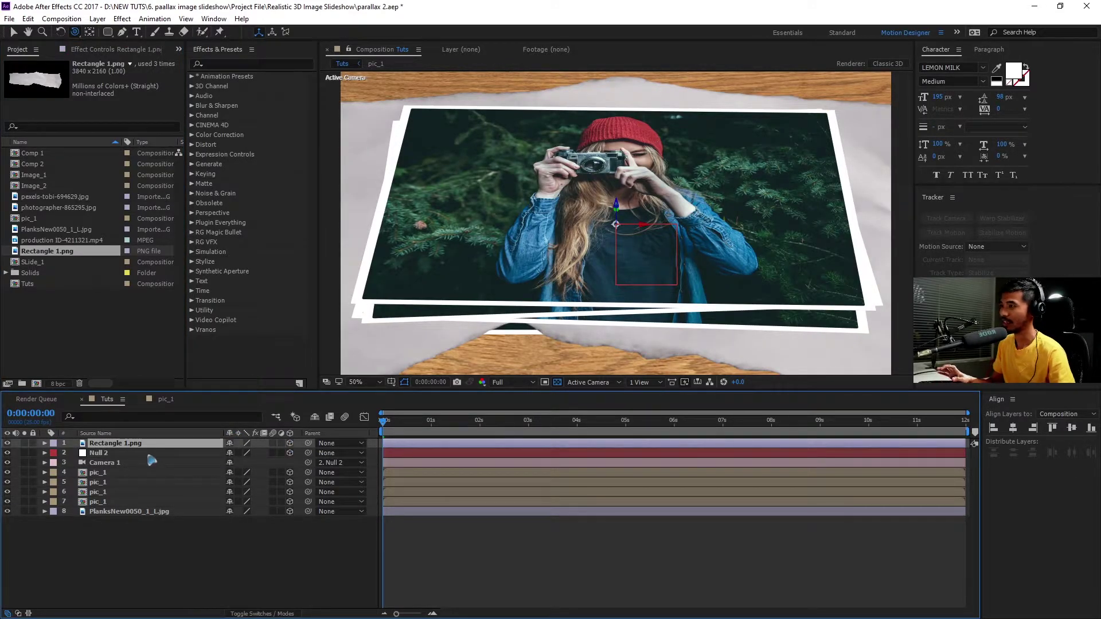
# Step: Scale the torn paper layer to 6.4% and place it on the planks just below the photo stack's lower-left corner
pyautogui.press('s')
pyautogui.moveTo(241, 453); pyautogui.dragTo(187, 455)
pyautogui.press('v')
pyautogui.moveTo(616, 211); pyautogui.dragTo(612, 292)
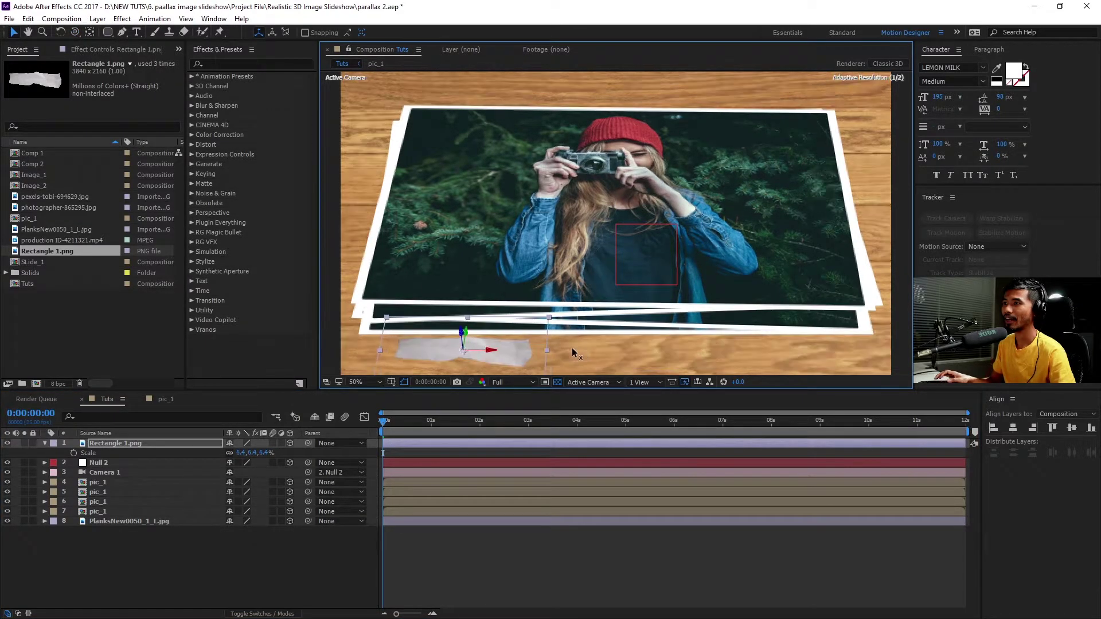
pyautogui.moveTo(573, 351); pyautogui.dragTo(561, 351)
pyautogui.click(210, 559)
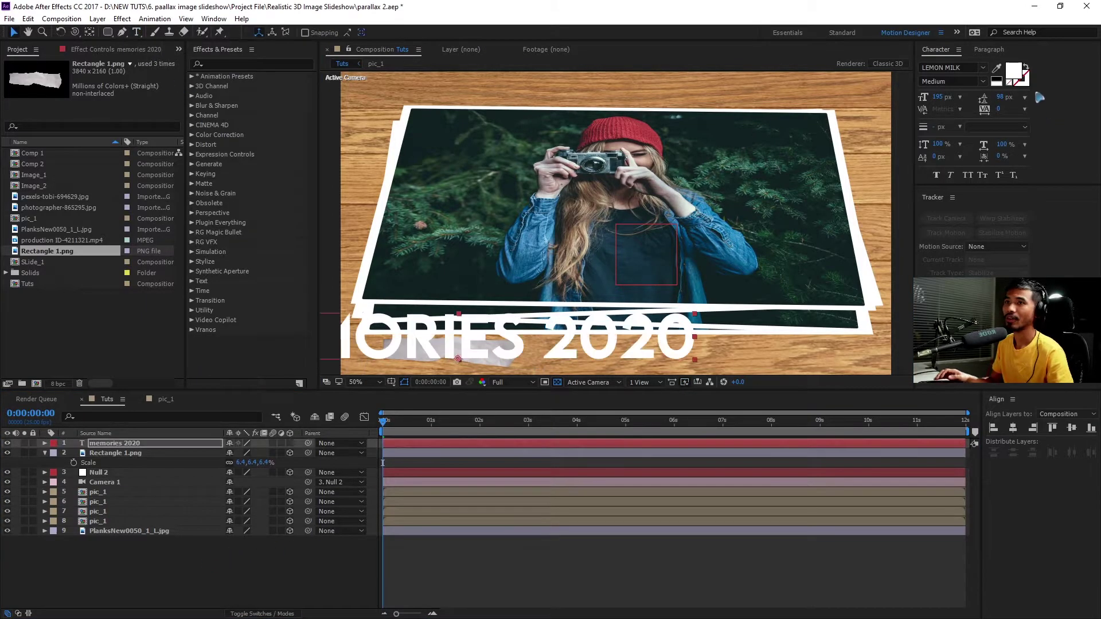
# Step: Add a "memories 2020" text layer with black (000000) fill and turn on its 3D switch
pyautogui.click(1014, 71)
pyautogui.moveTo(468, 401); pyautogui.dragTo(414, 452)
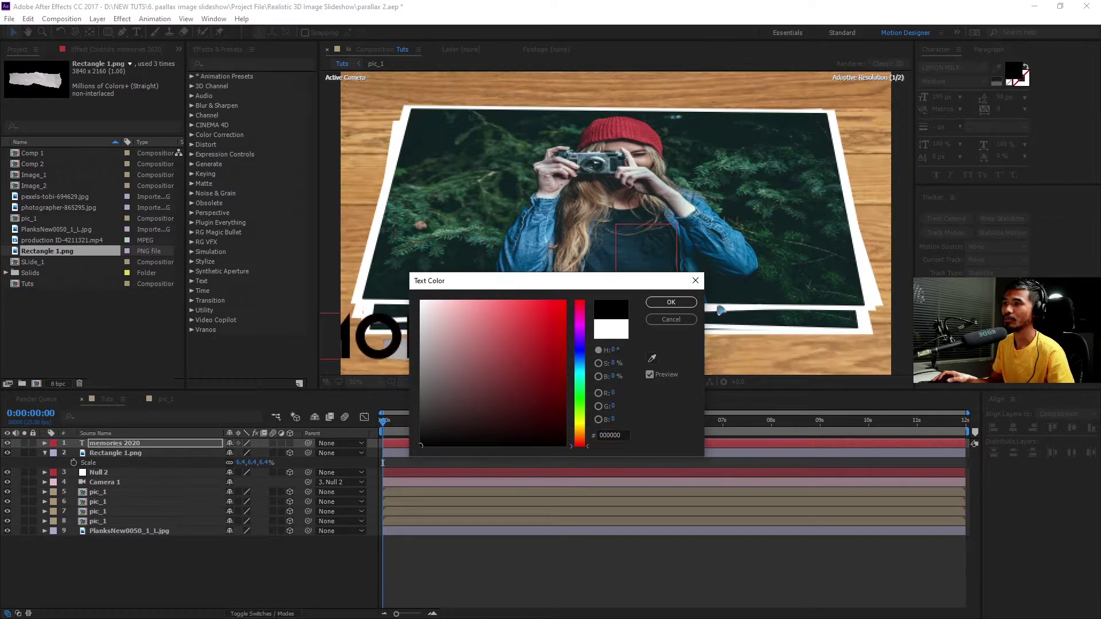
pyautogui.click(671, 302)
pyautogui.click(289, 443)
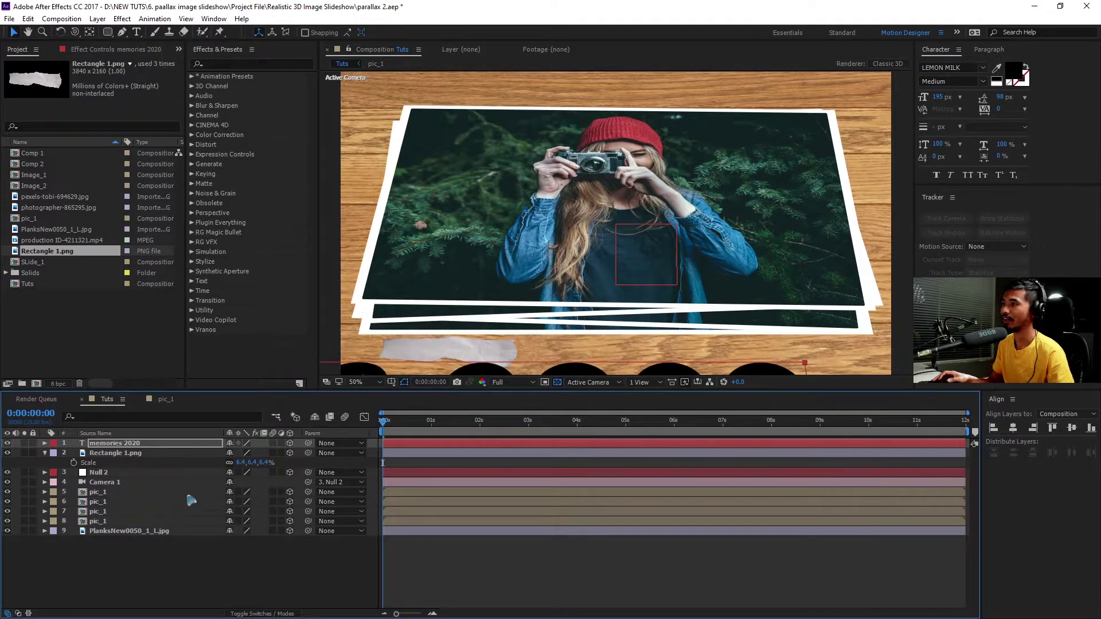
# Step: Copy the Rectangle 1.png position onto the memories 2020 text layer and set the font size to 22 px
pyautogui.click(108, 462)
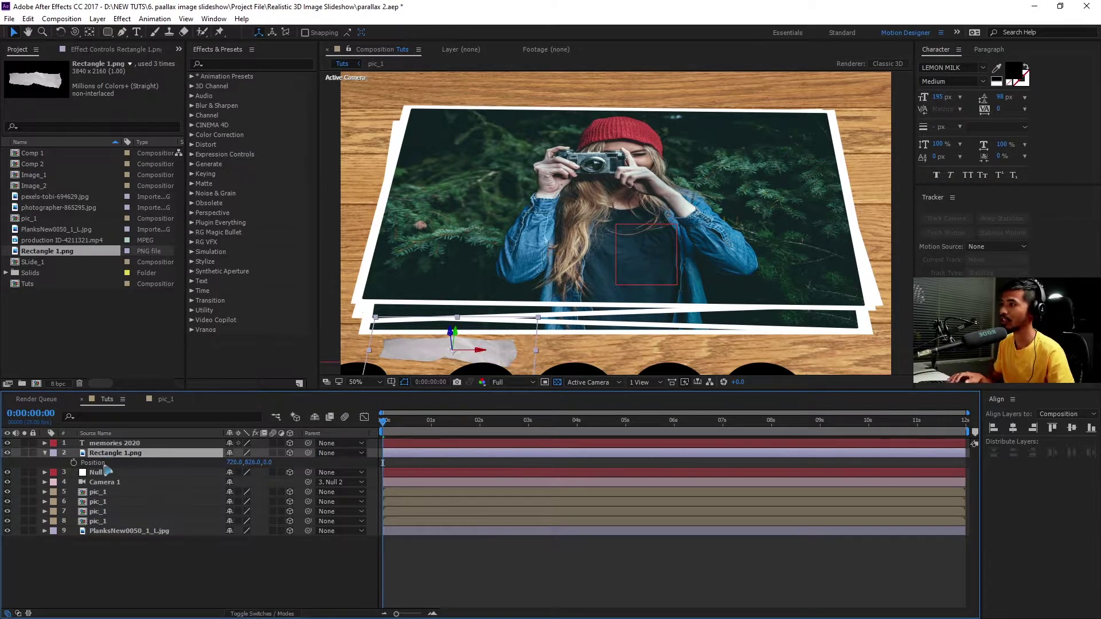
pyautogui.click(127, 445)
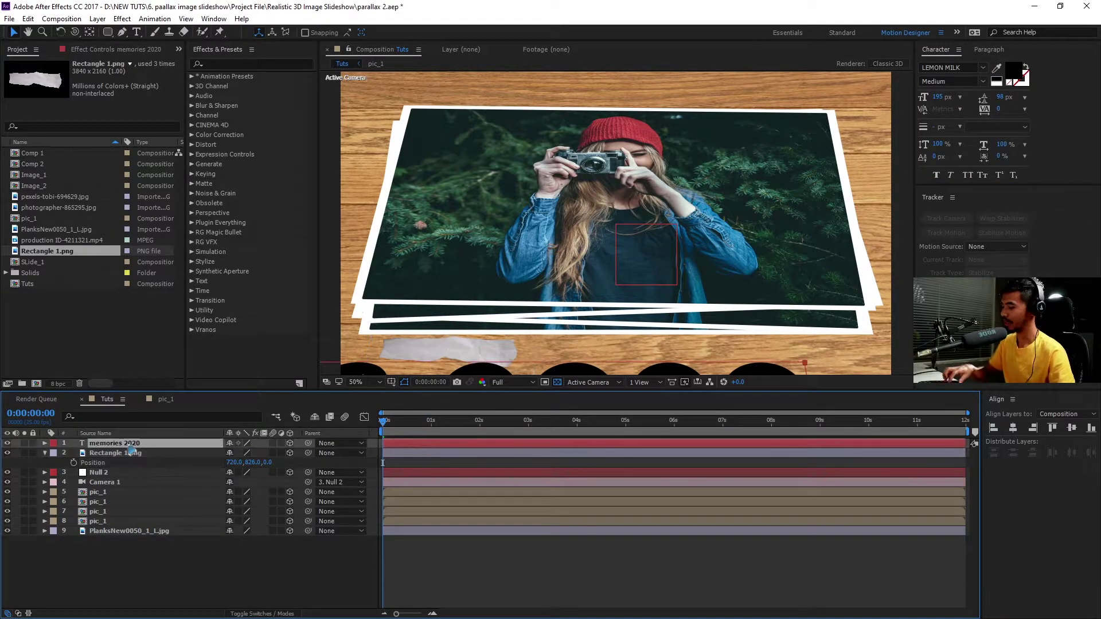
pyautogui.hotkey('ctrl', 'v')
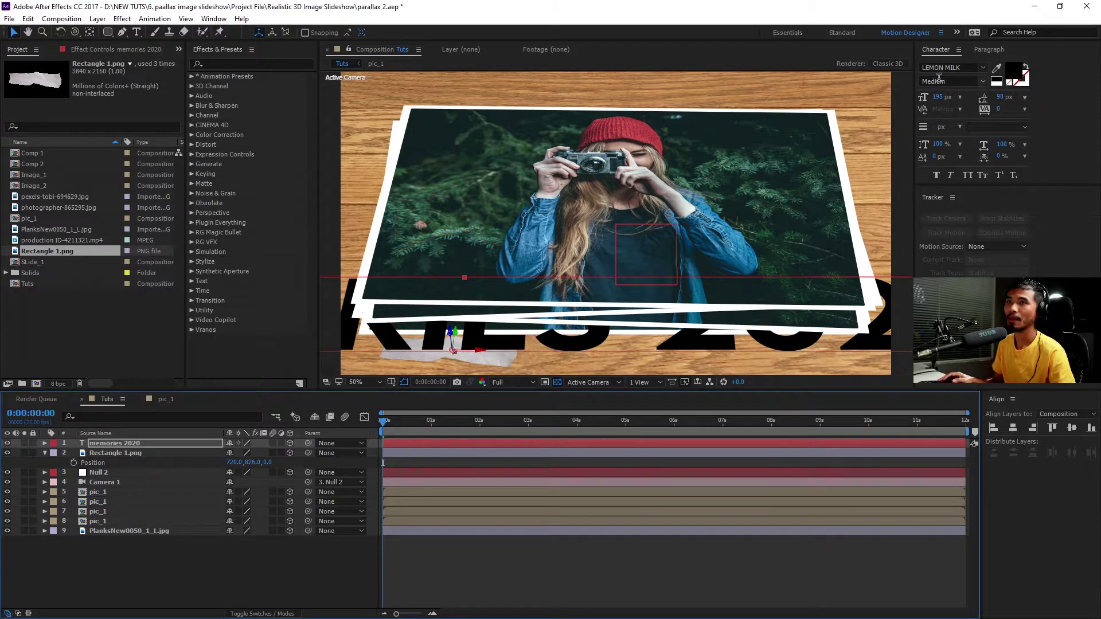
pyautogui.moveTo(937, 98); pyautogui.dragTo(850, 115)
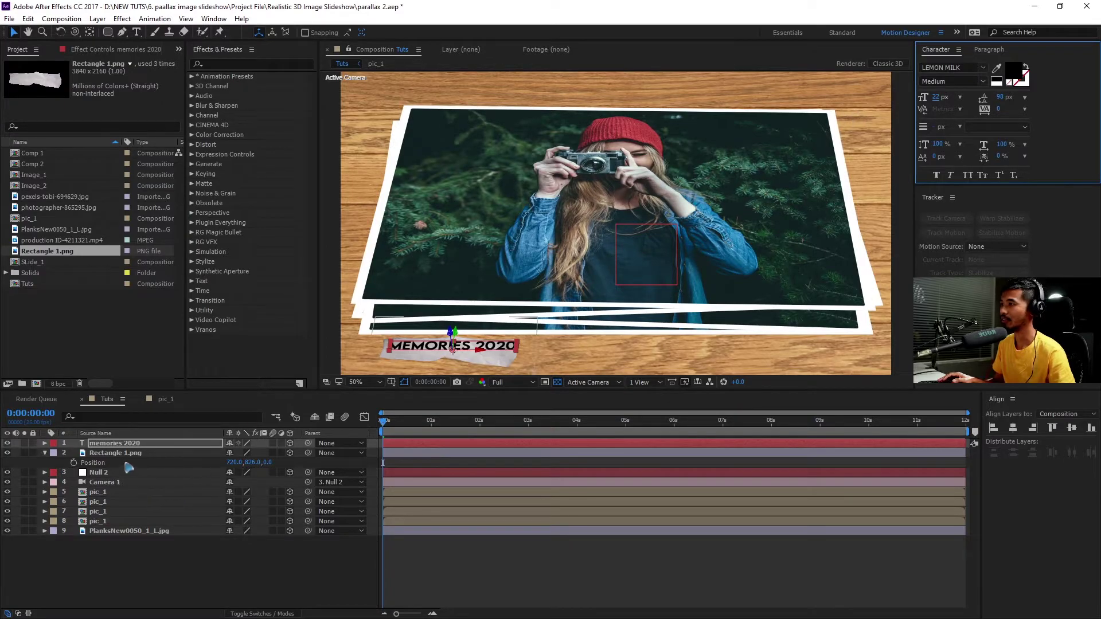
# Step: Enlarge the Rectangle 1.png torn paper so it forms a wider border around the memories 2020 text
pyautogui.click(109, 454)
pyautogui.press('s')
pyautogui.moveTo(240, 467); pyautogui.dragTo(241, 463)
pyautogui.click(166, 570)
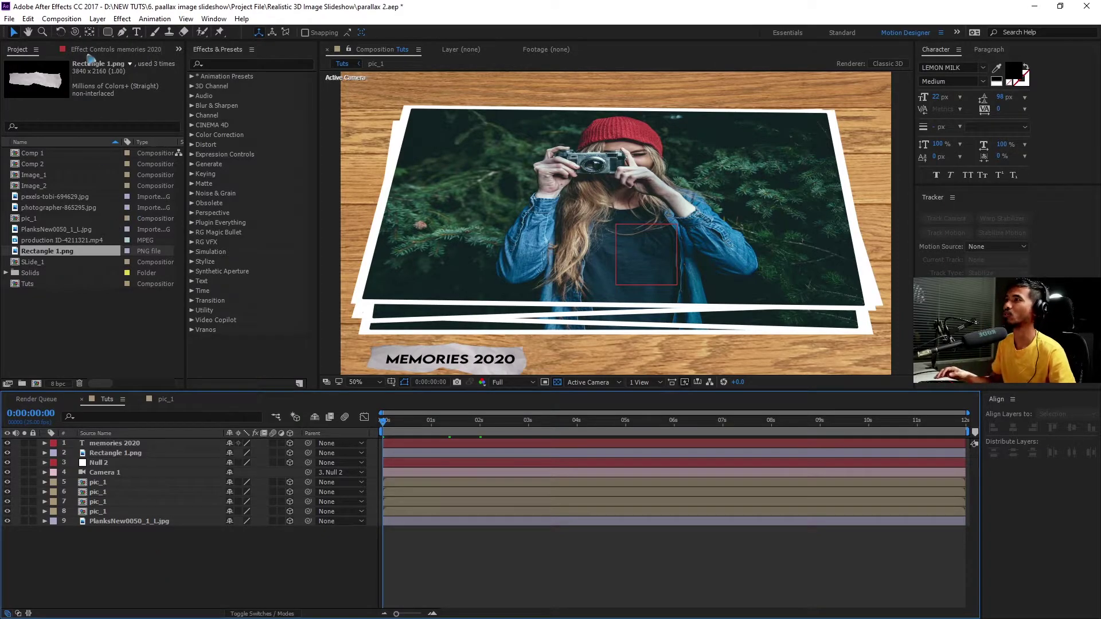
# Step: Add a white spot light with 100% intensity, 83° cone angle, 100% cone feather and shadows at 50% darkness and 12 px diffusion
pyautogui.click(97, 19)
pyautogui.moveTo(115, 32)
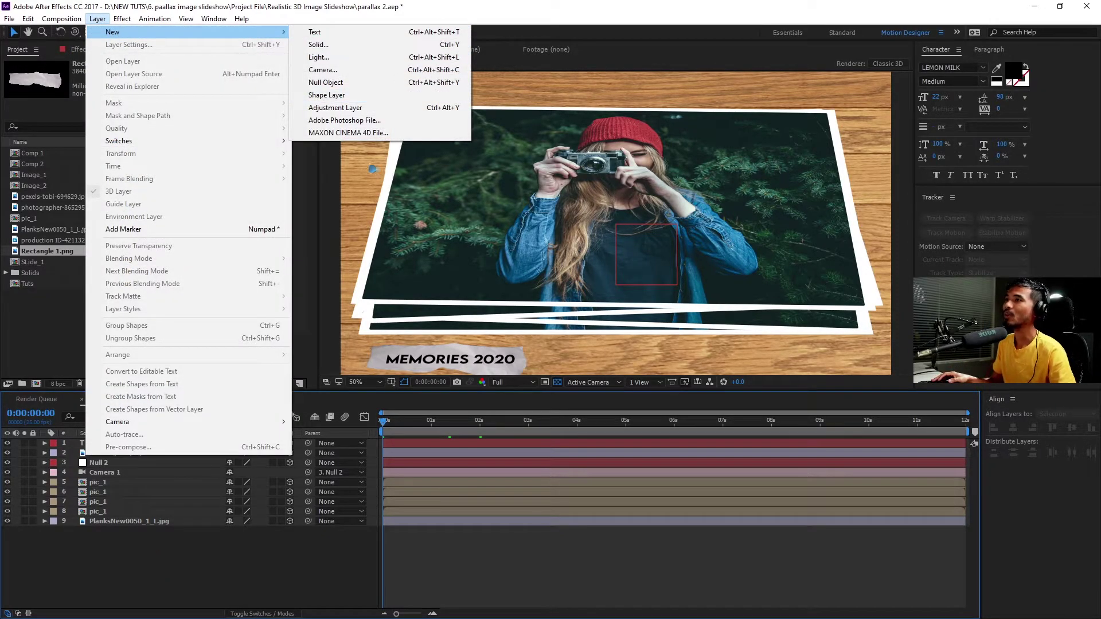
pyautogui.click(343, 57)
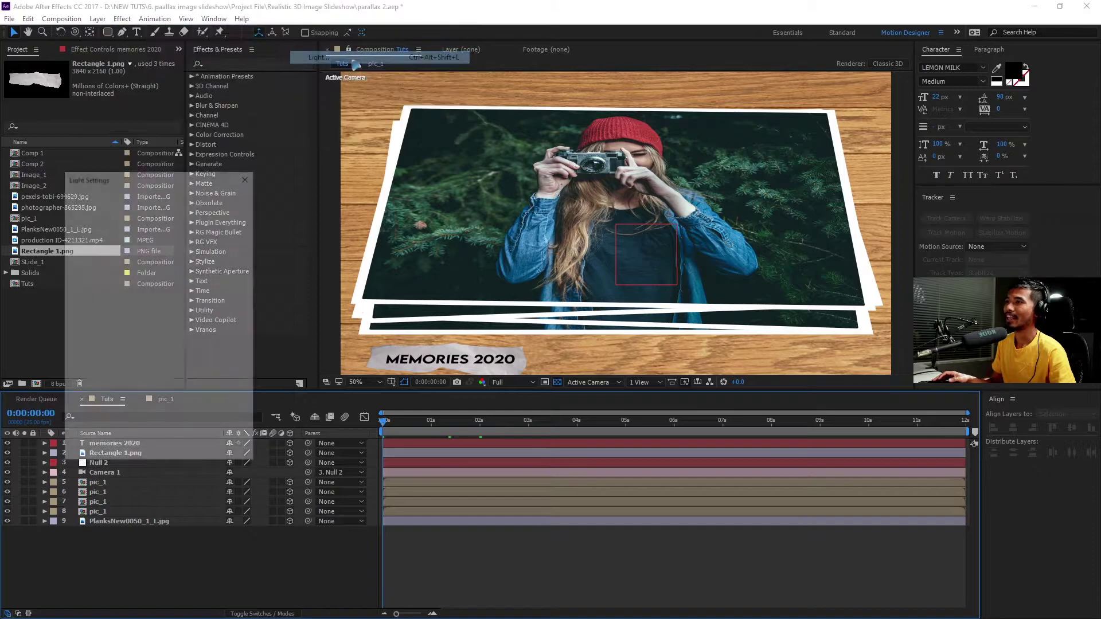
pyautogui.moveTo(196, 185); pyautogui.dragTo(476, 182)
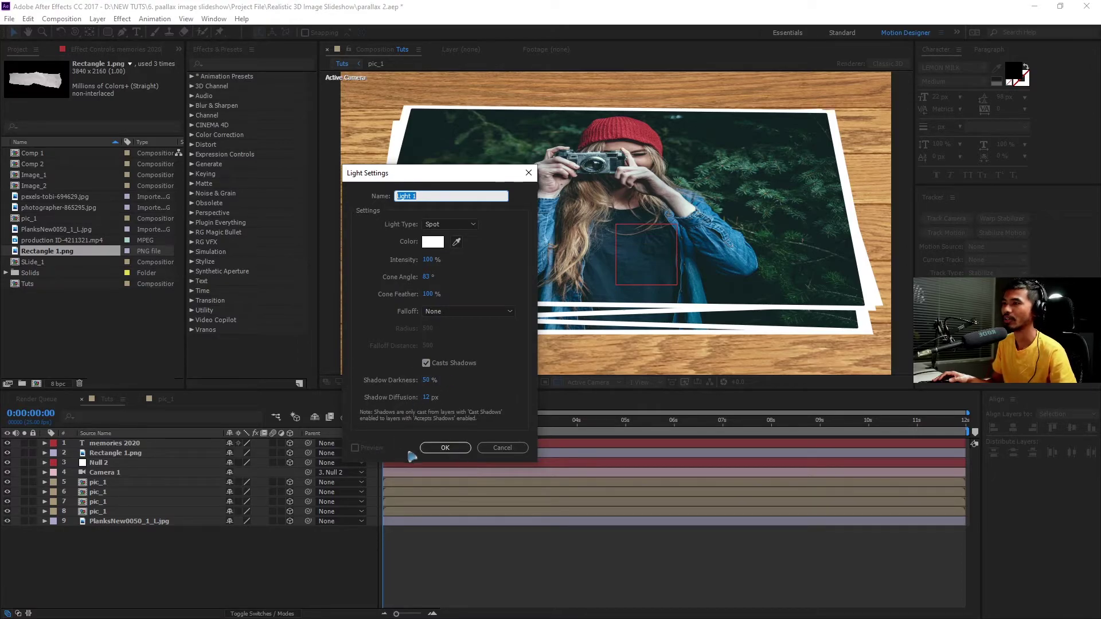
pyautogui.click(453, 448)
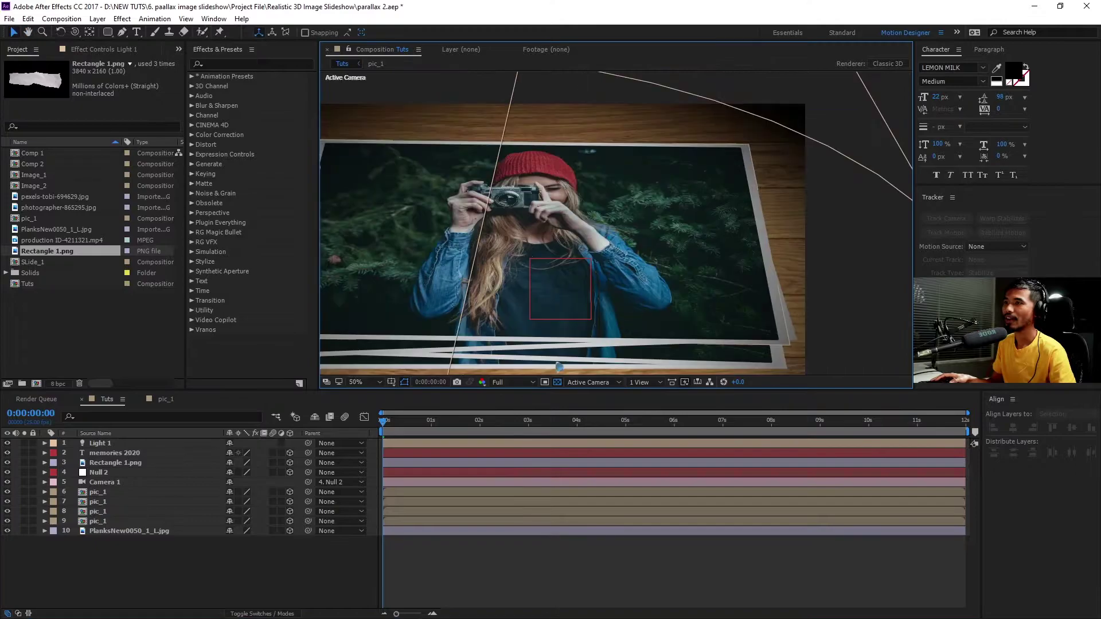
# Step: Turn on Casts Shadows in the material options of all four pic_1 layers
pyautogui.moveTo(382, 420); pyautogui.dragTo(458, 457)
pyautogui.moveTo(556, 317); pyautogui.dragTo(634, 245)
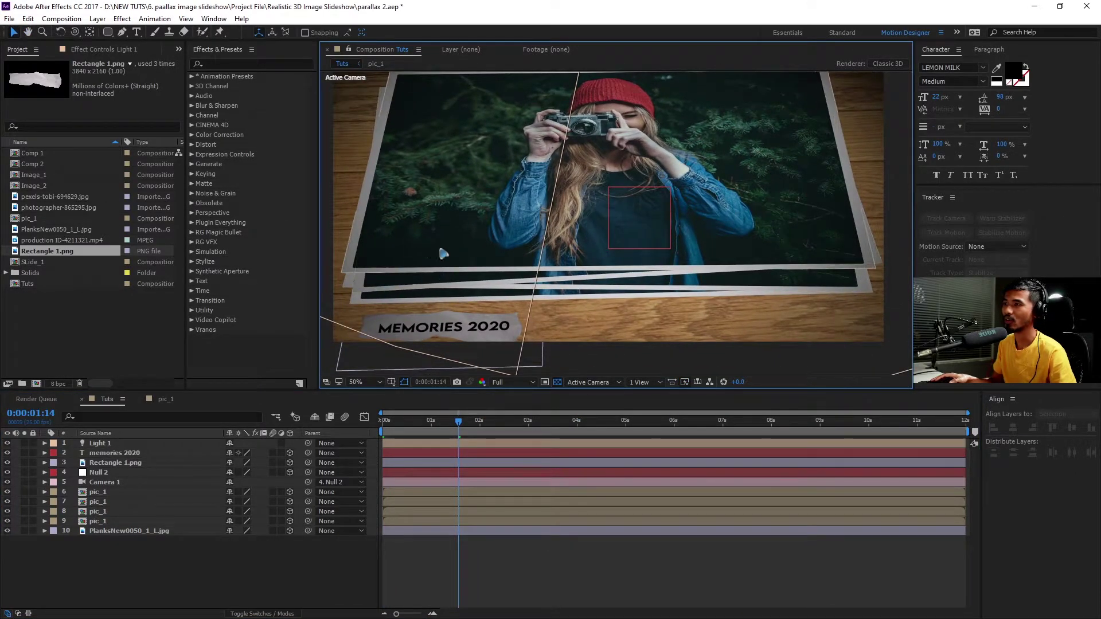
pyautogui.click(121, 576)
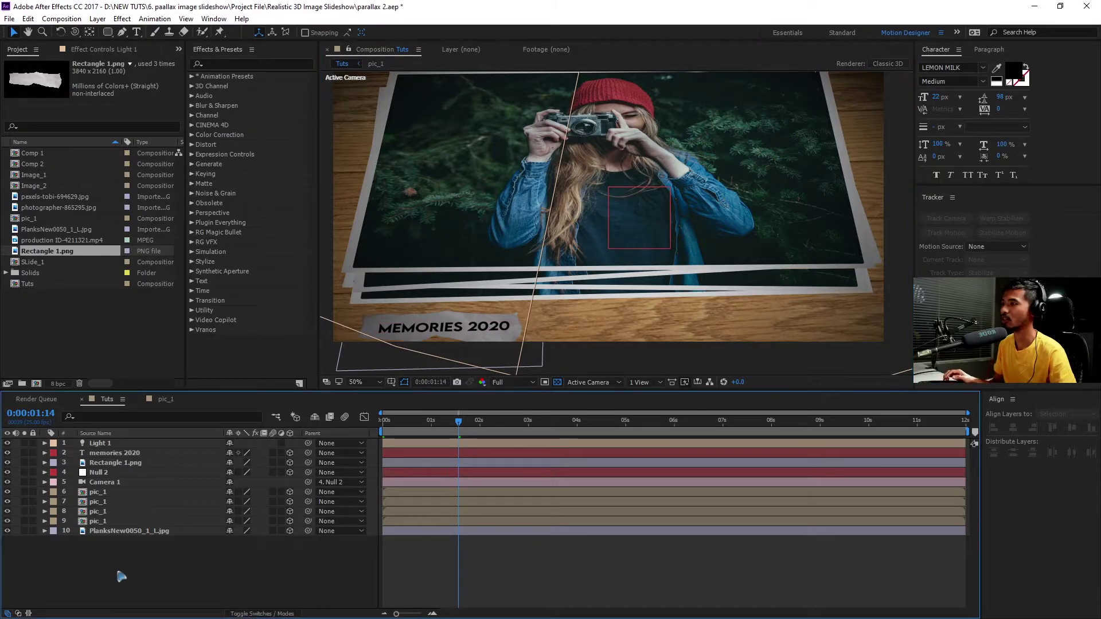
pyautogui.click(100, 492)
pyautogui.keyDown('shift'); pyautogui.click(98, 521); pyautogui.keyUp('shift')
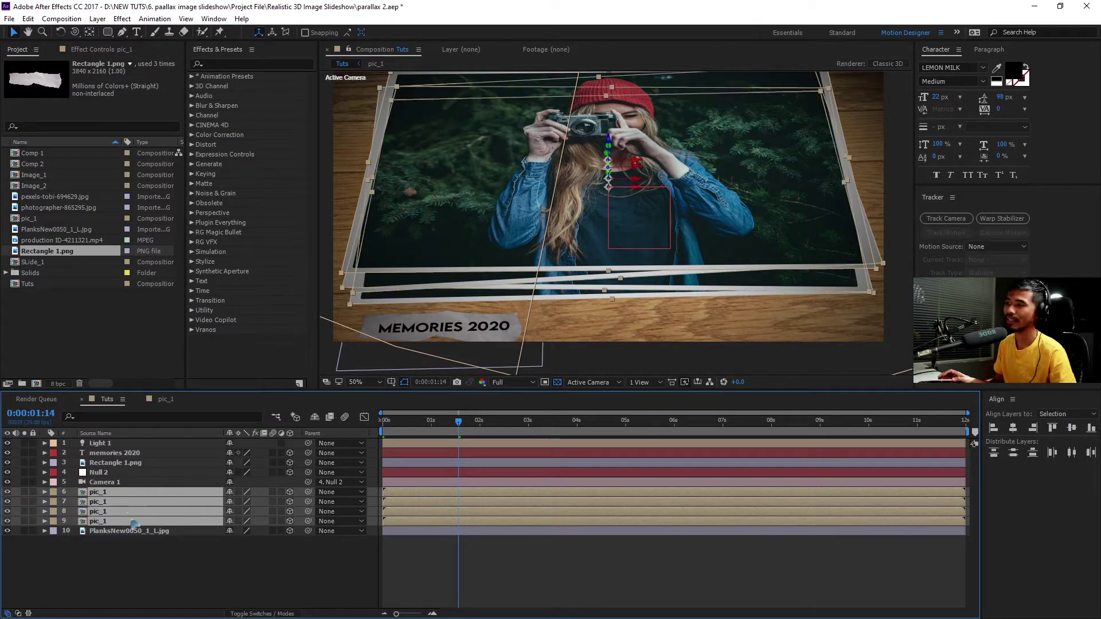
pyautogui.click(122, 560)
pyautogui.click(116, 492)
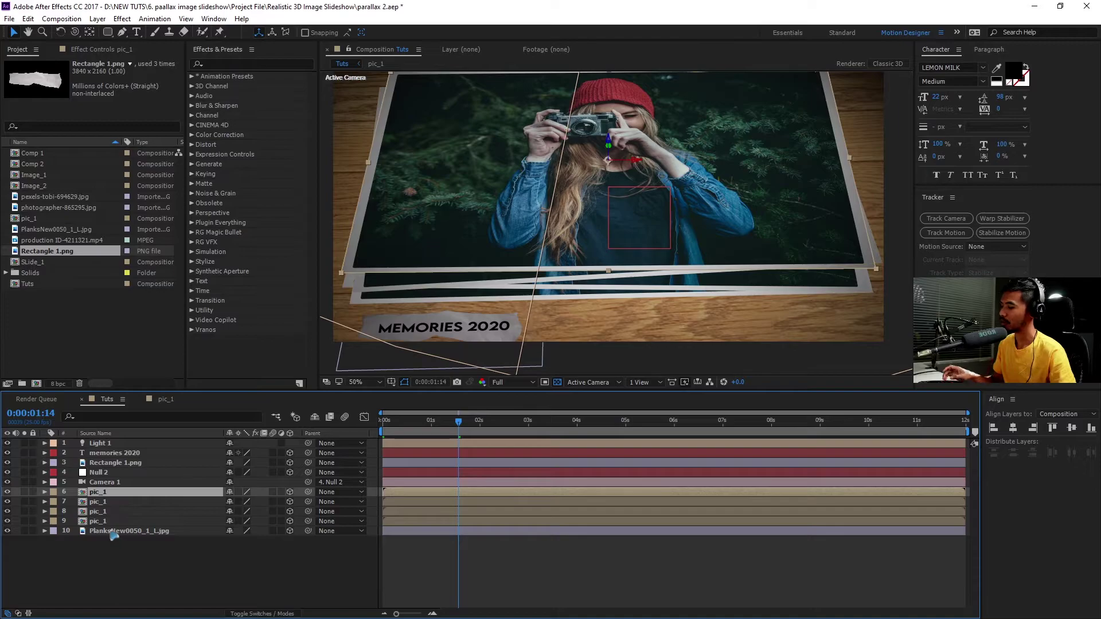
pyautogui.keyDown('shift'); pyautogui.click(170, 522); pyautogui.keyUp('shift')
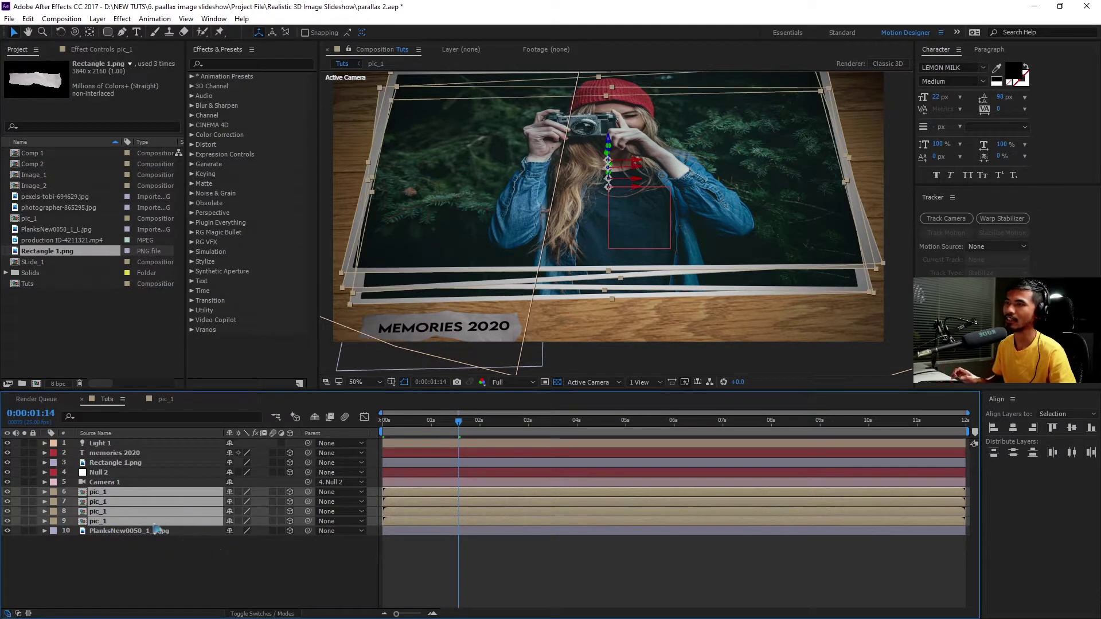
pyautogui.press('a')
pyautogui.press('a')
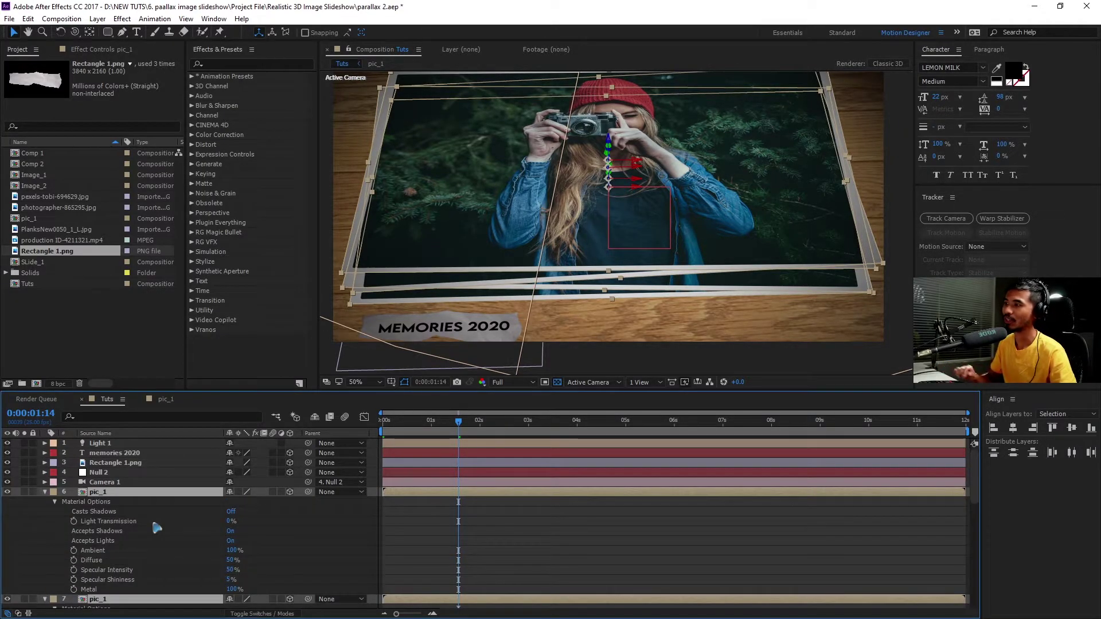
pyautogui.click(230, 512)
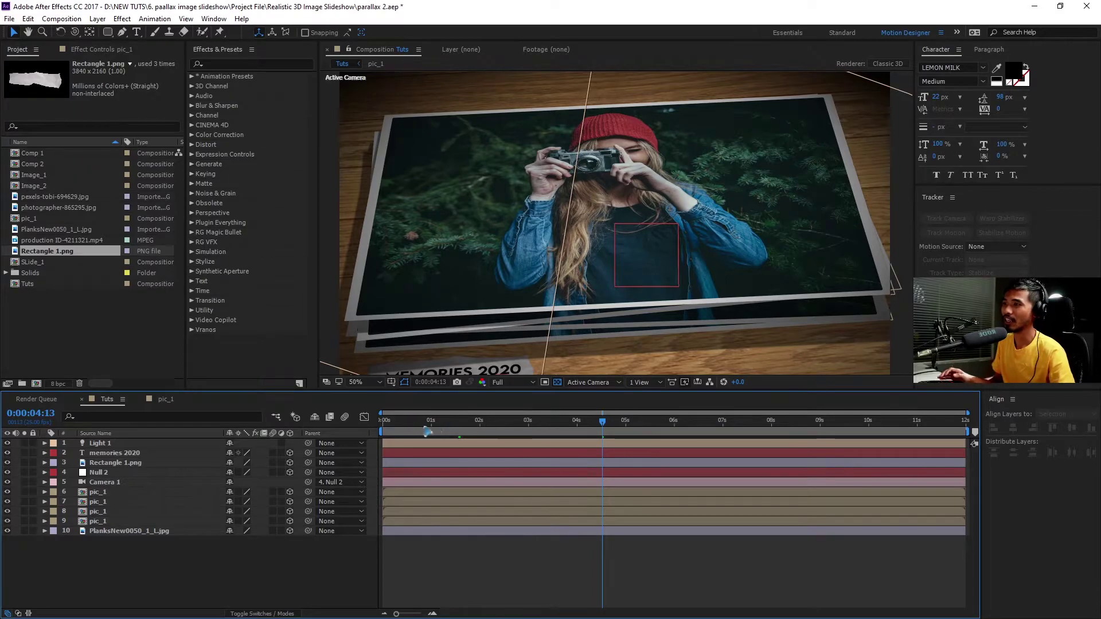
# Step: Increase the Shadow Darkness of Light 1 to deepen the shadows beneath the stacked photos
pyautogui.click(427, 431)
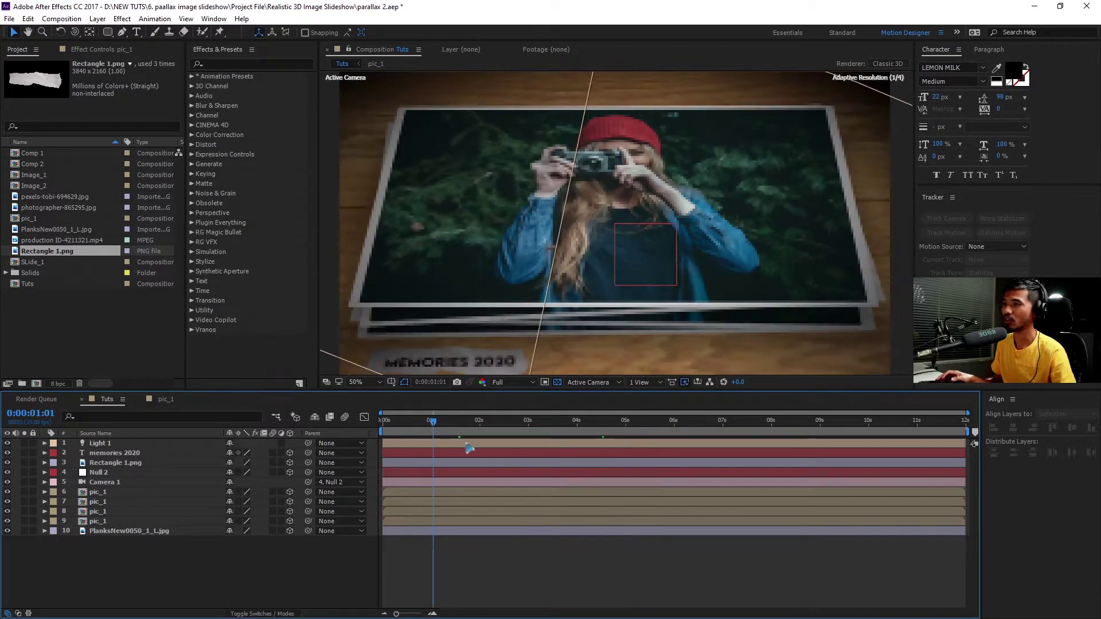
pyautogui.moveTo(466, 444); pyautogui.dragTo(496, 489)
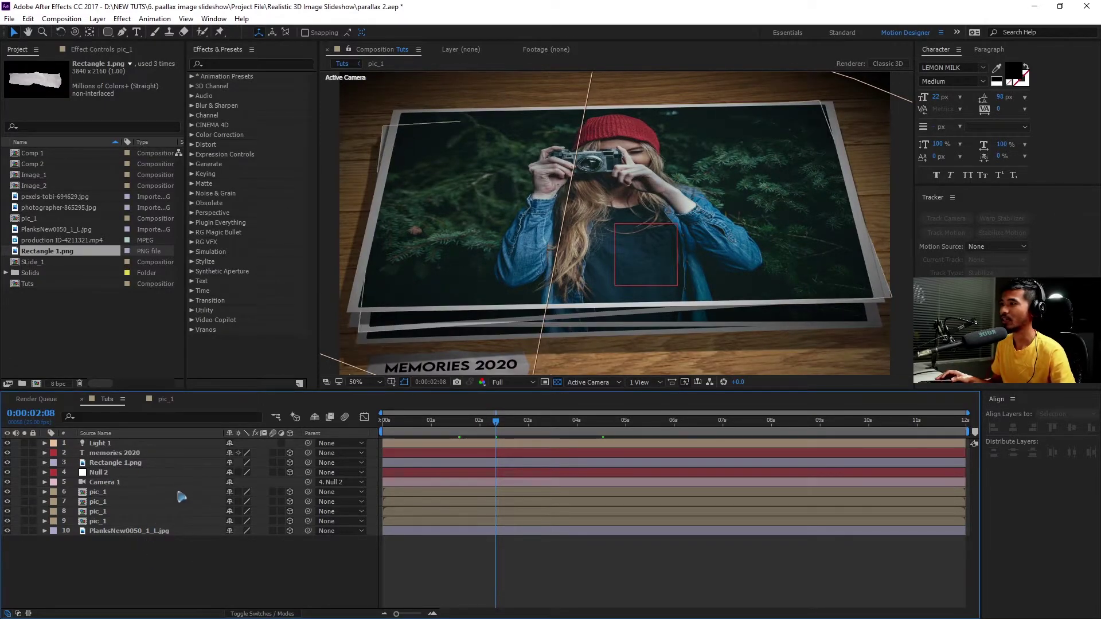
pyautogui.click(101, 445)
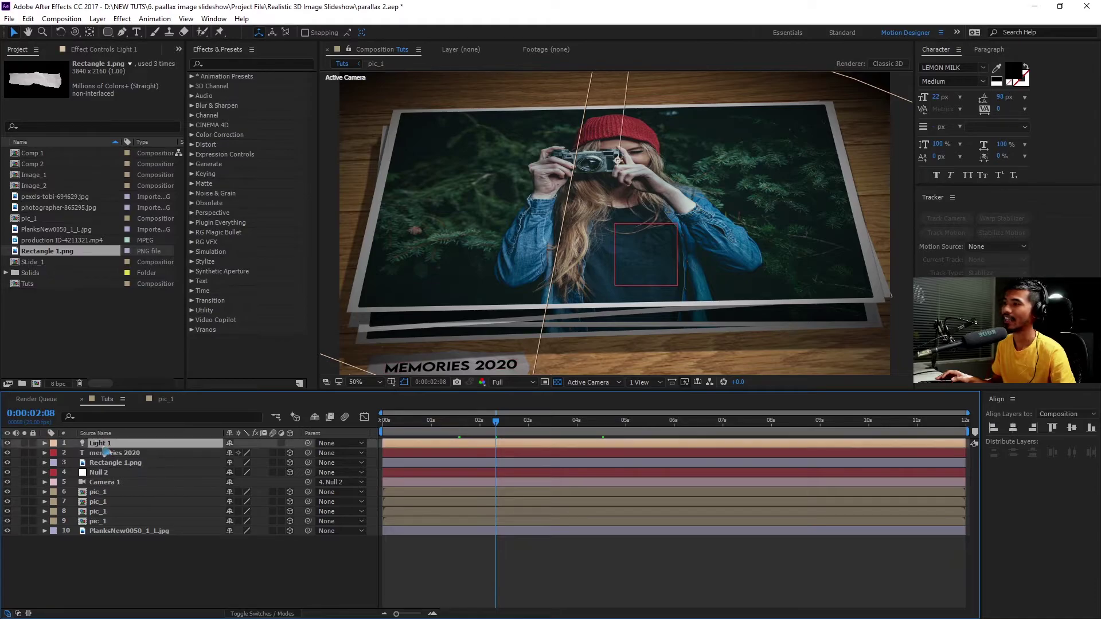
pyautogui.doubleClick(106, 446)
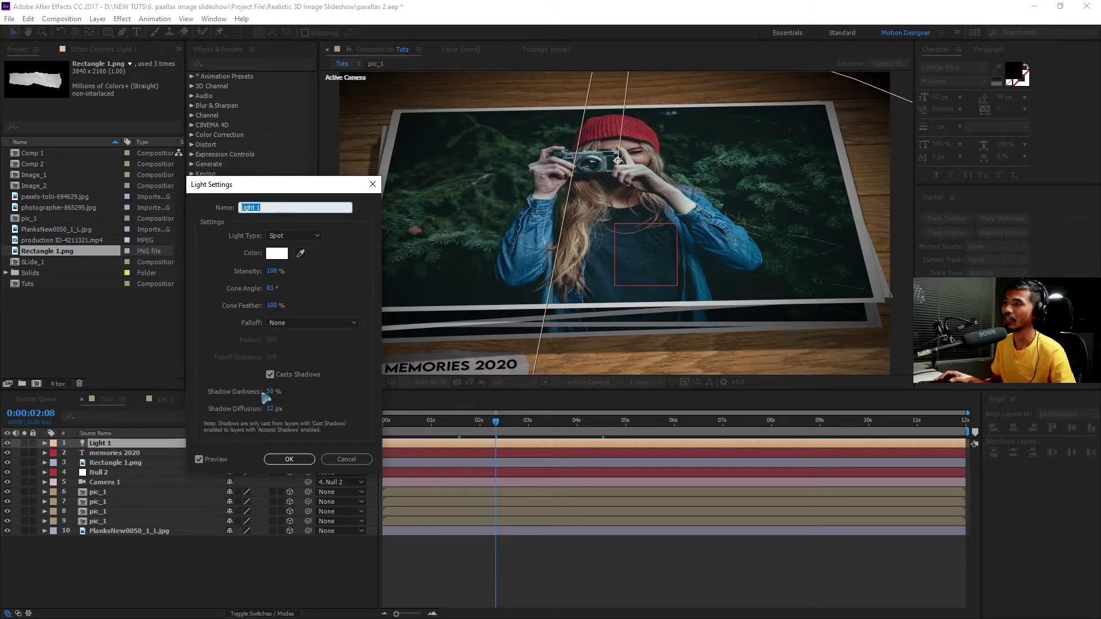
pyautogui.click(271, 392)
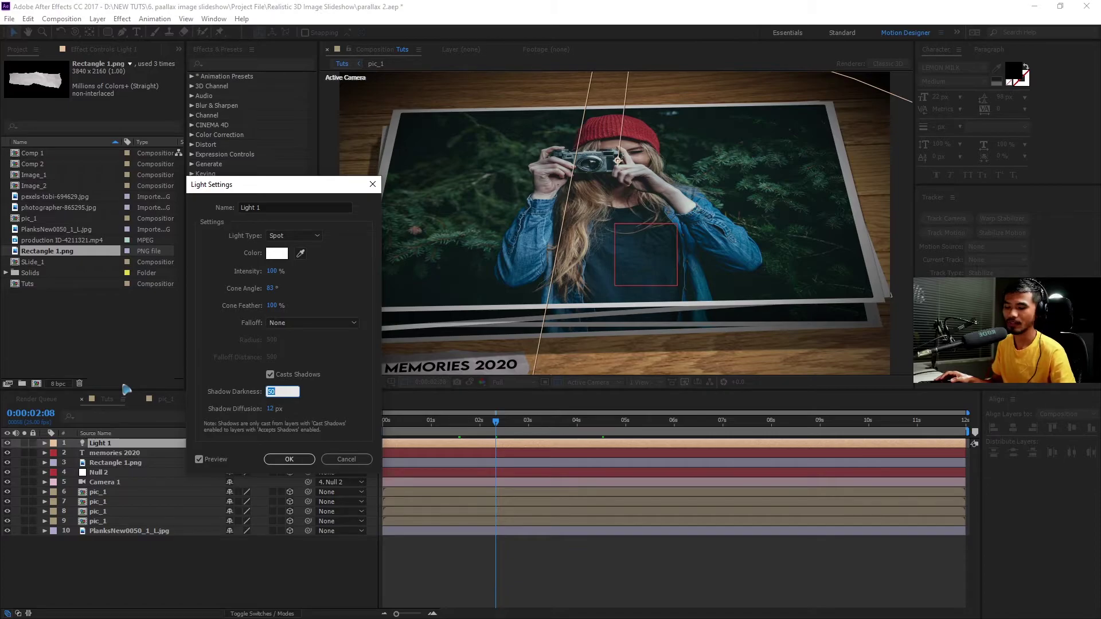
pyautogui.click(289, 459)
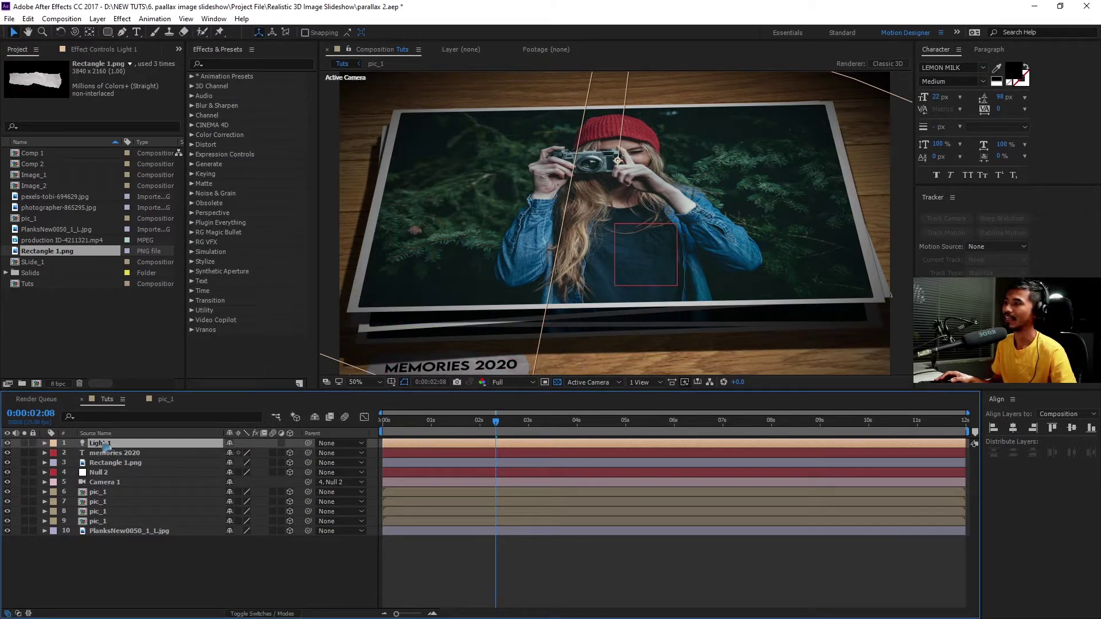
pyautogui.doubleClick(101, 444)
pyautogui.click(270, 391)
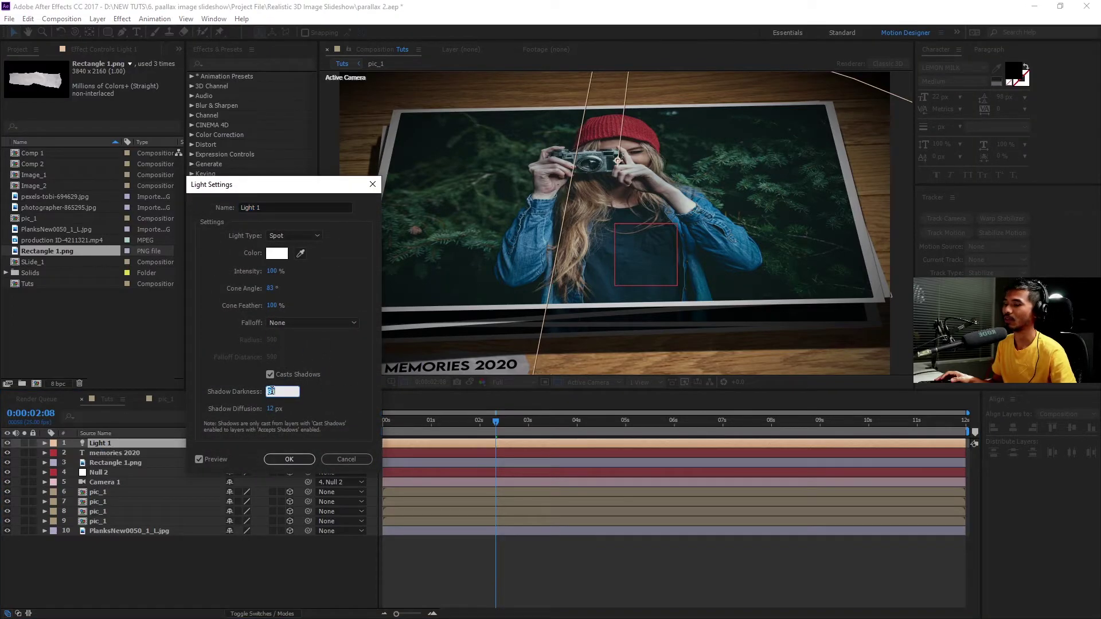
pyautogui.click(289, 464)
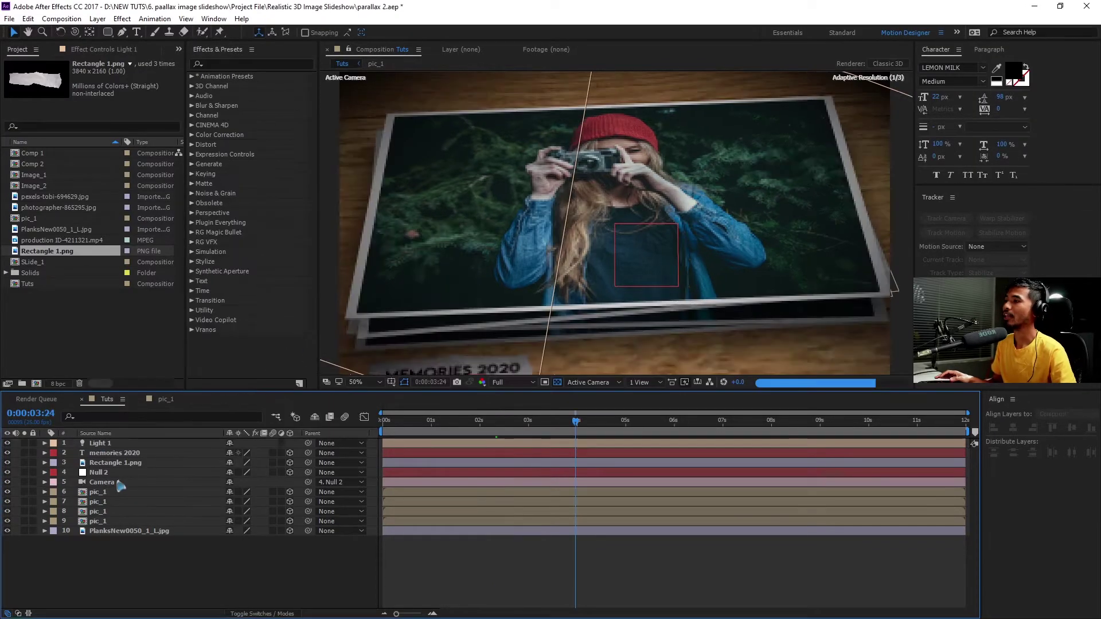
# Step: Move the Camera 1 layer to the top of the Tuts layer stack
pyautogui.click(119, 485)
pyautogui.moveTo(121, 486); pyautogui.dragTo(103, 441)
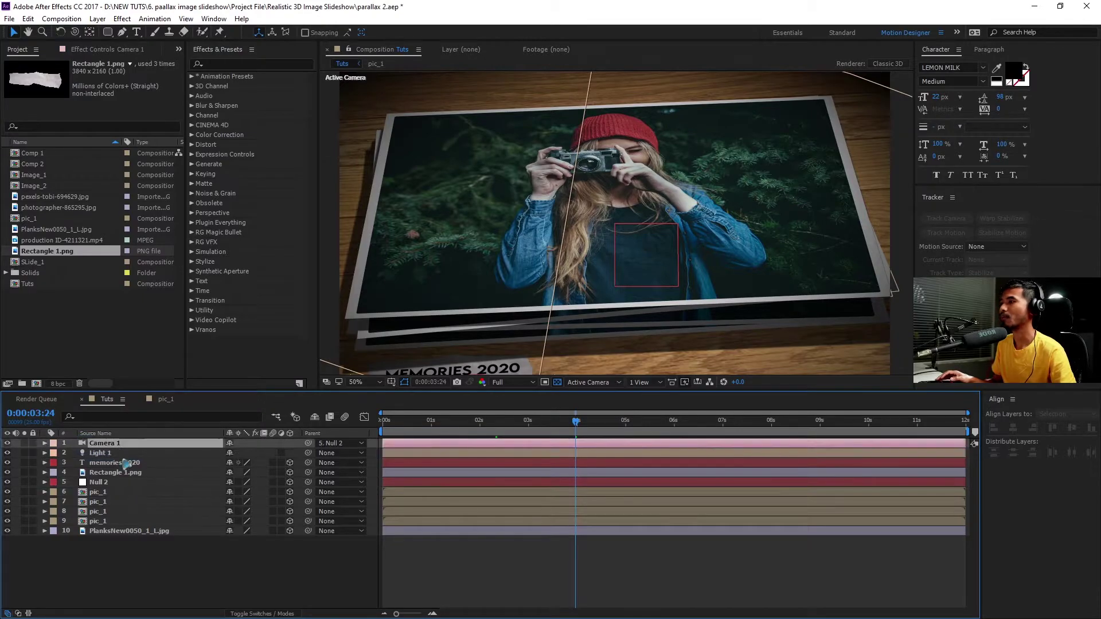
# Step: Try Depth of Field on Camera 1, preview the blur at several times in the animation, and switch it off
pyautogui.click(44, 443)
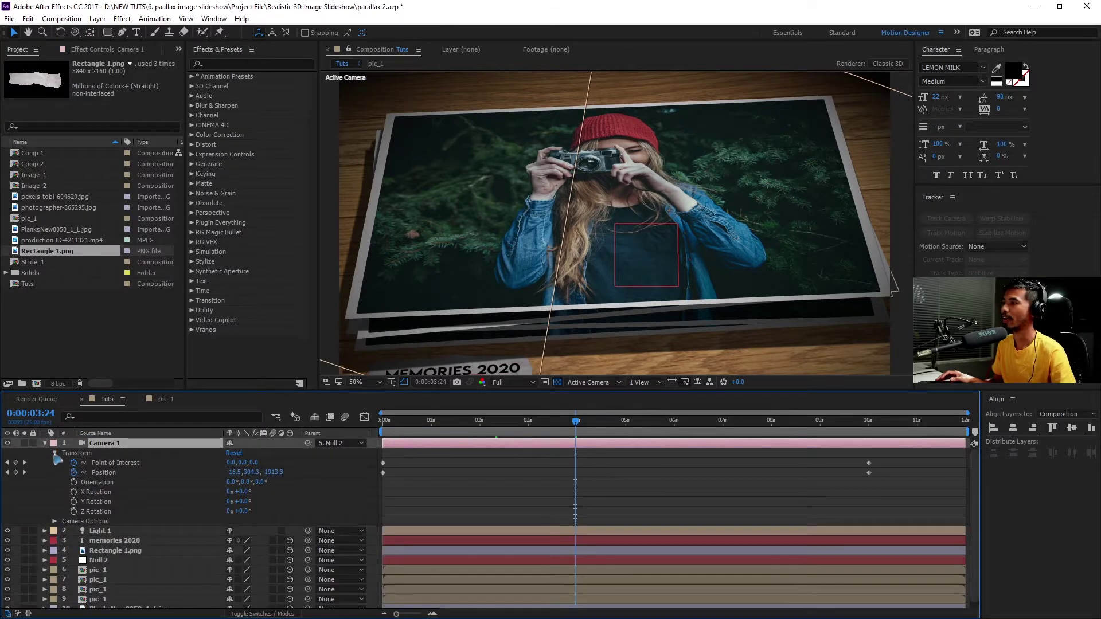
pyautogui.click(55, 454)
pyautogui.click(55, 463)
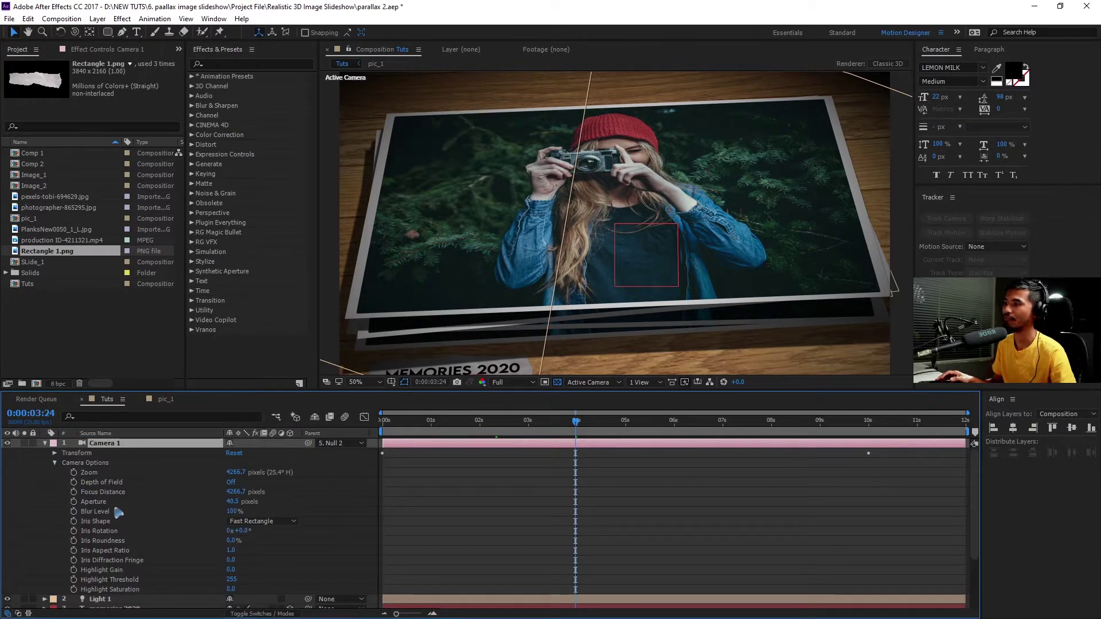
pyautogui.click(118, 493)
pyautogui.click(230, 482)
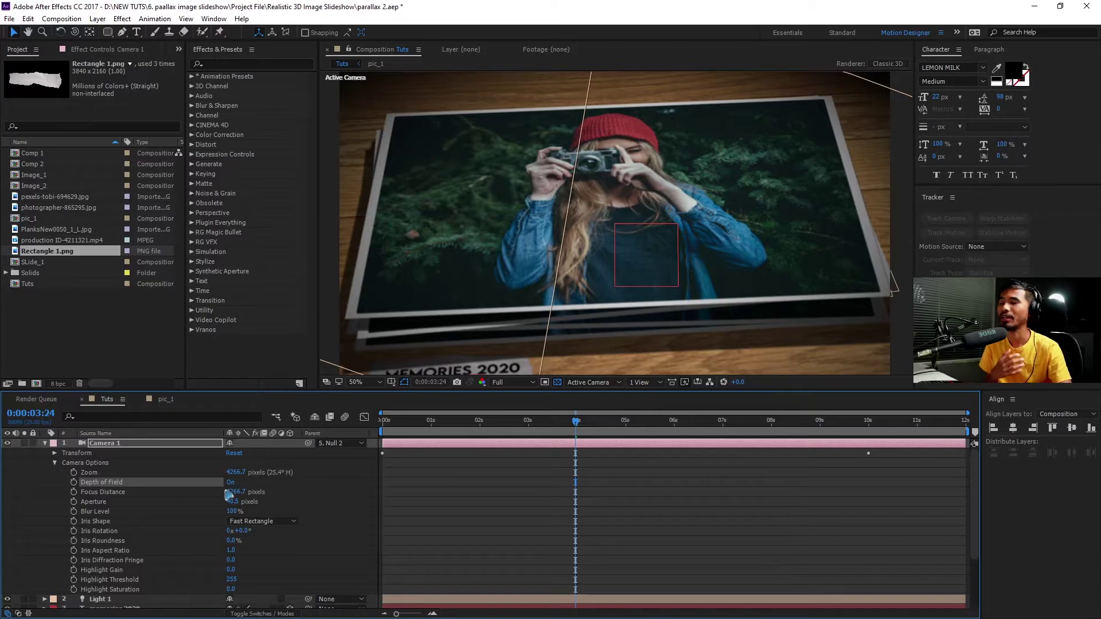
pyautogui.moveTo(576, 421); pyautogui.dragTo(665, 443)
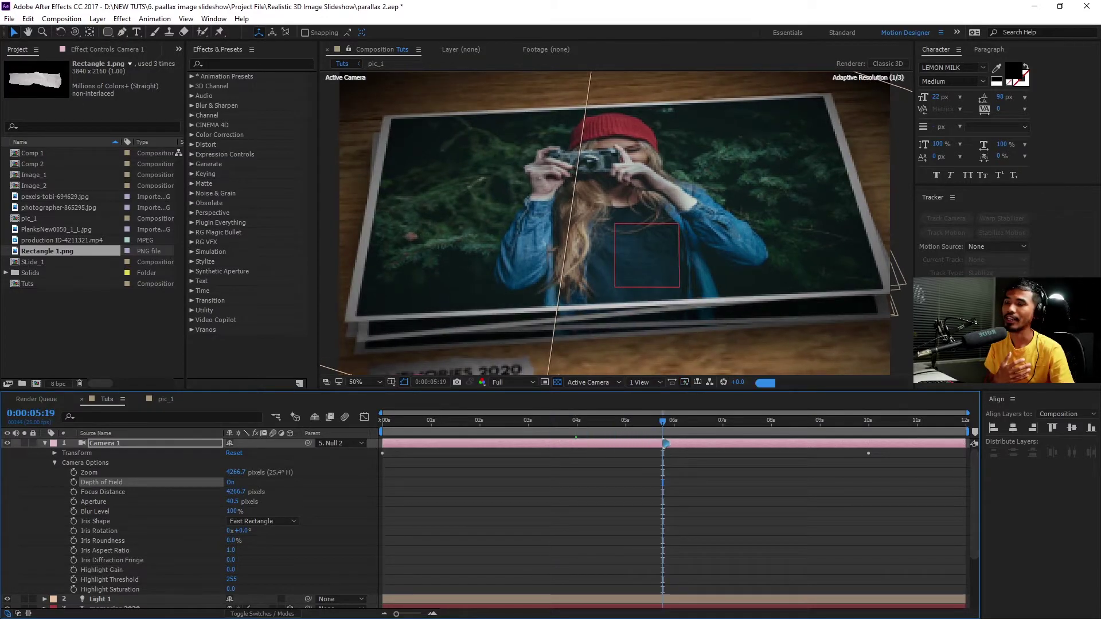
pyautogui.click(705, 434)
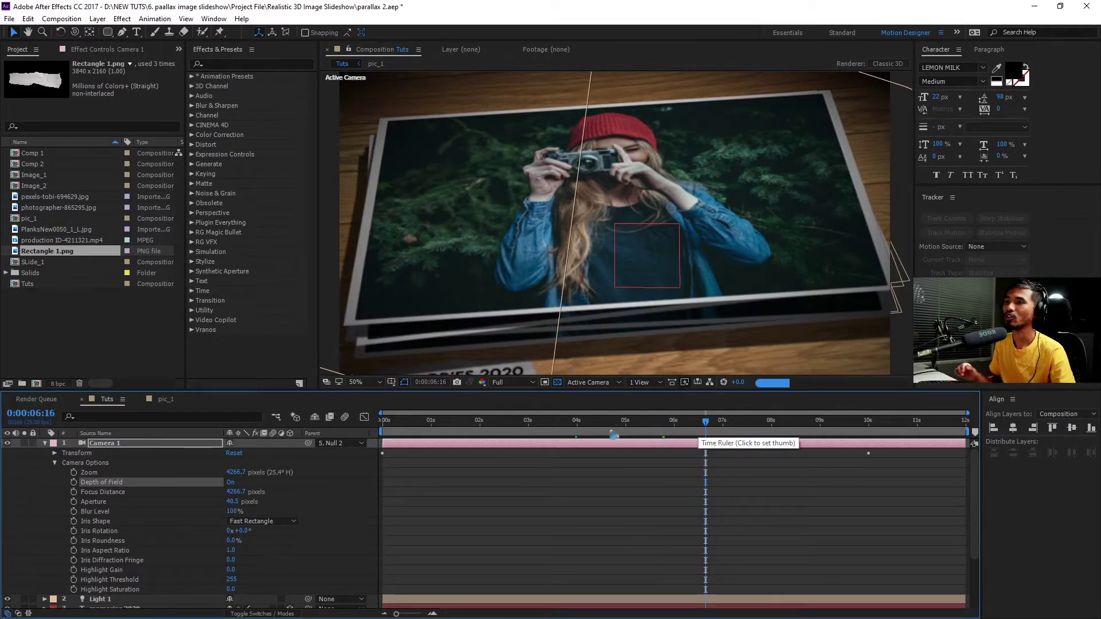
pyautogui.click(499, 434)
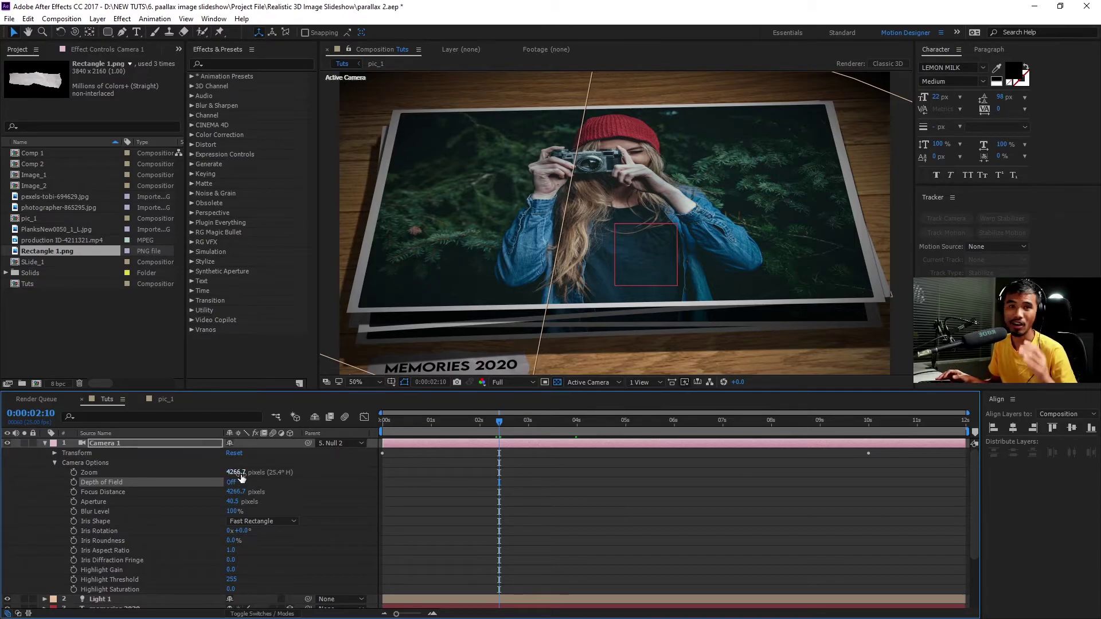
pyautogui.click(44, 443)
# Step: Add production ID-4211321.mp4 as the top layer of the Tuts composition and turn on its 3D switch
pyautogui.click(69, 317)
pyautogui.click(63, 239)
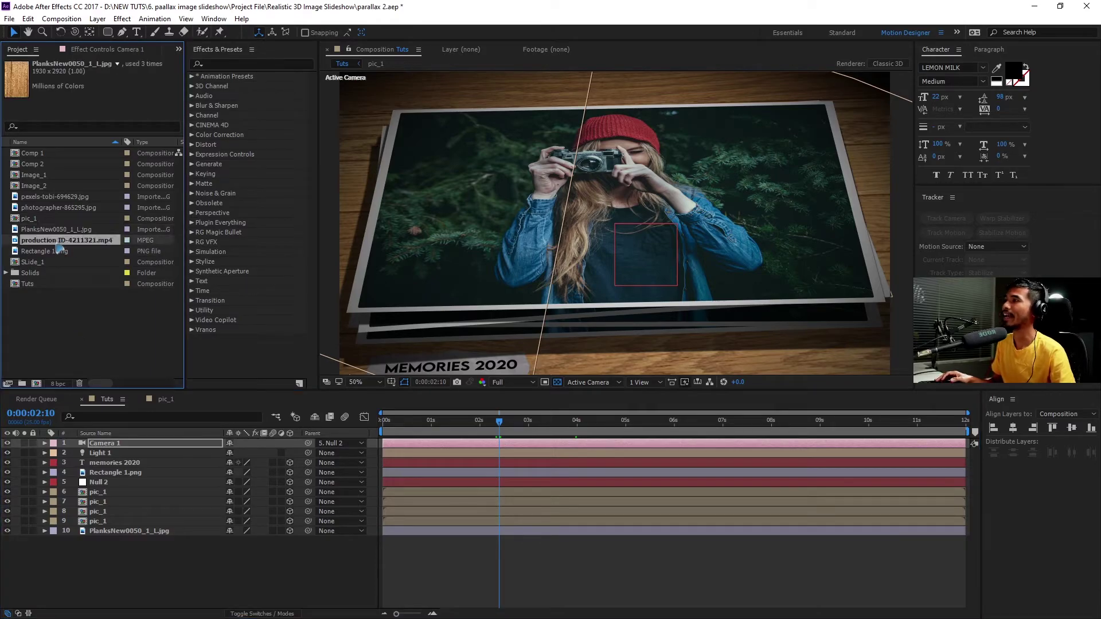
pyautogui.moveTo(49, 243); pyautogui.dragTo(171, 453)
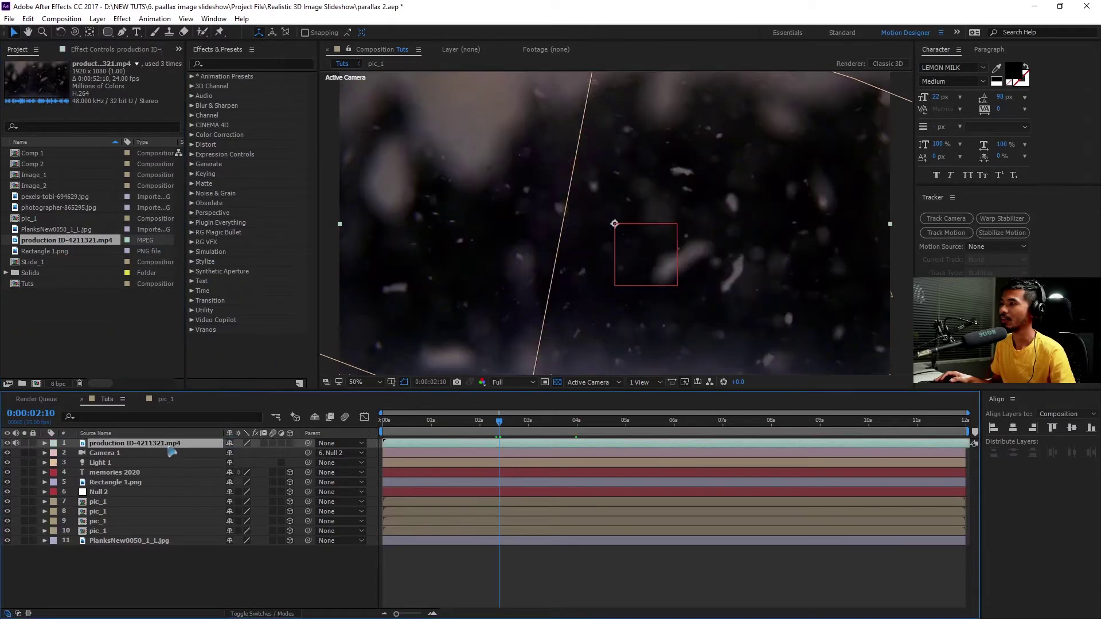
pyautogui.click(290, 443)
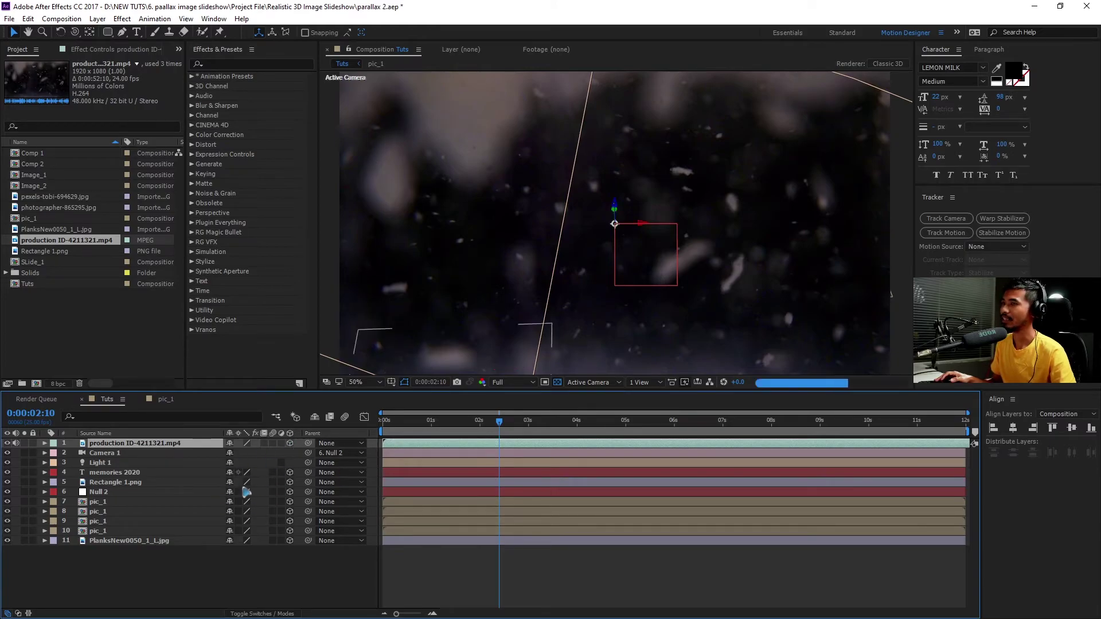
# Step: Set the blending mode of the production ID-4211321.mp4 layer to Screen
pyautogui.click(261, 614)
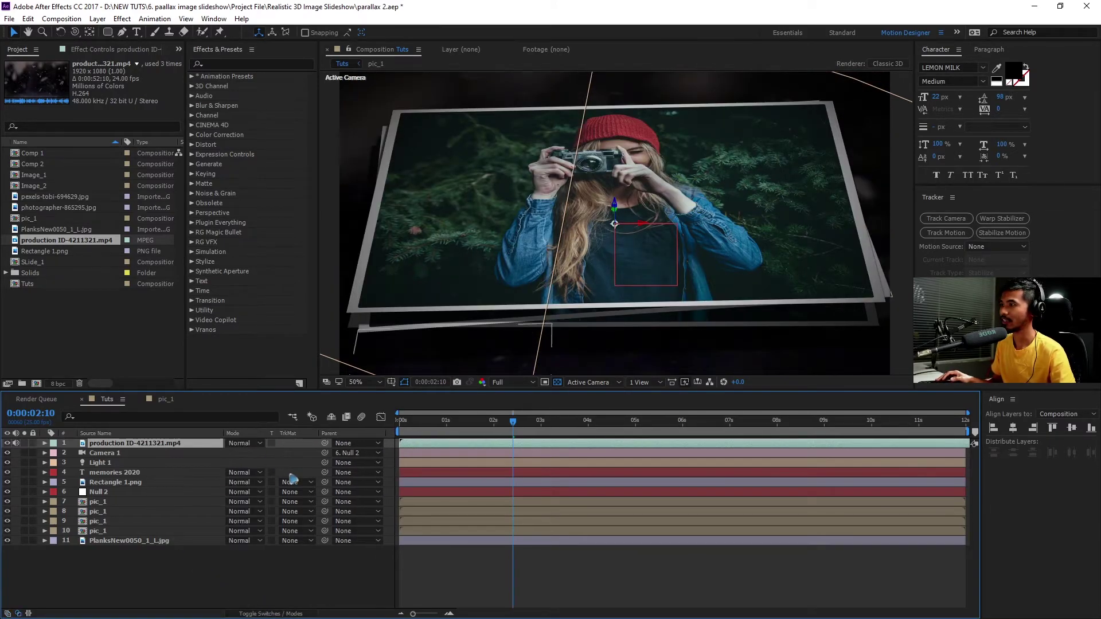
pyautogui.click(251, 445)
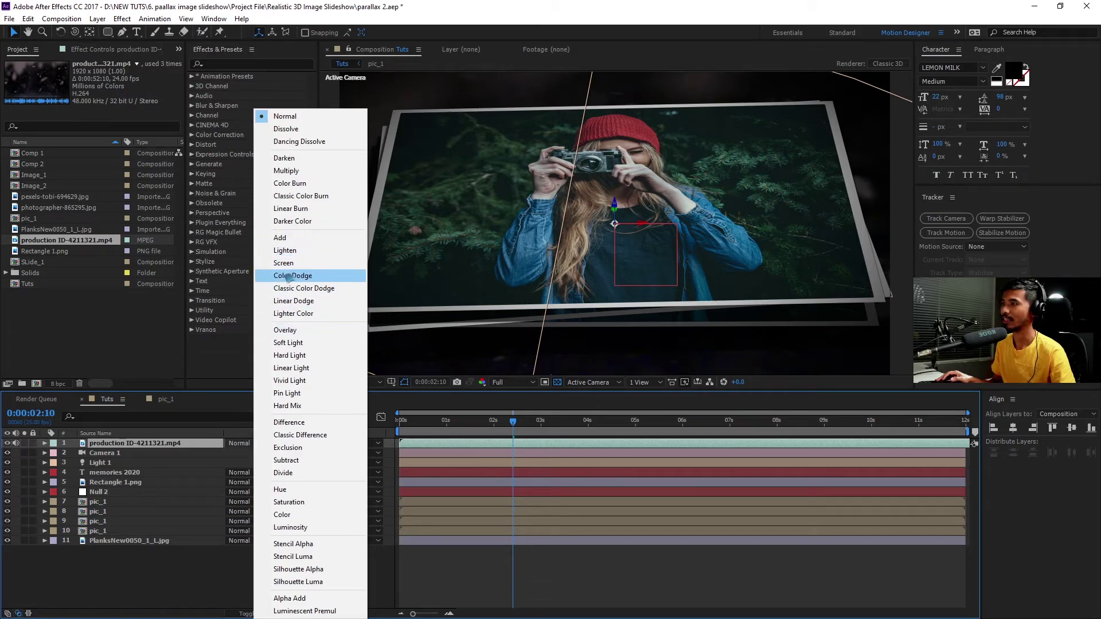
pyautogui.click(308, 270)
# Step: Move the particle video layer along its Z axis toward the camera so it floats above the photos and planks
pyautogui.press('p')
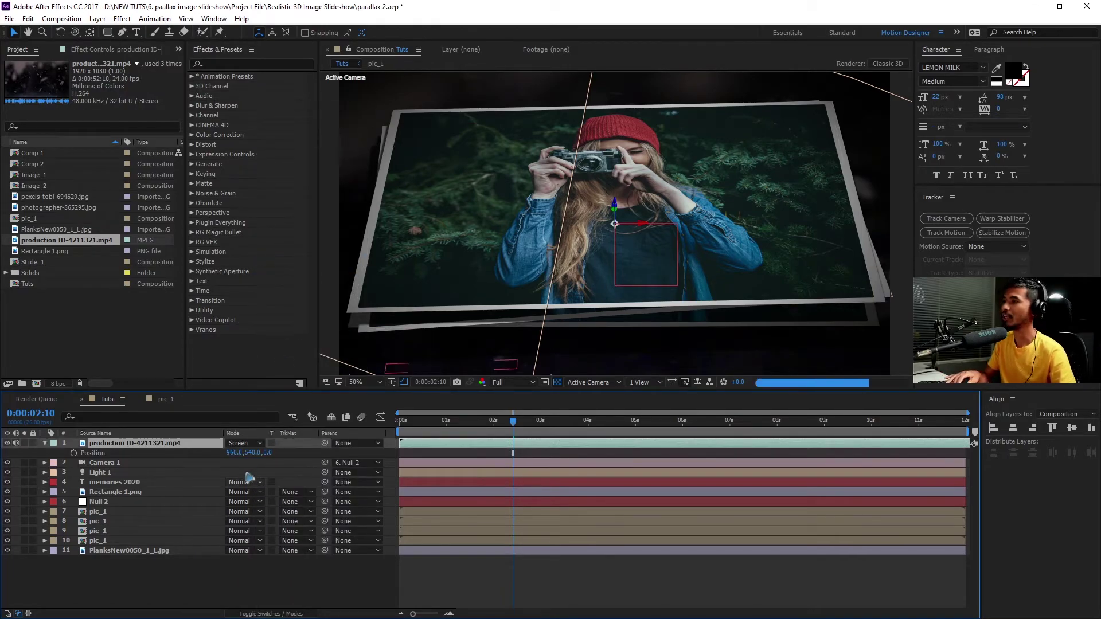
pyautogui.moveTo(267, 452); pyautogui.dragTo(215, 452)
pyautogui.scroll(-2, 540, 267)
pyautogui.moveTo(658, 187); pyautogui.dragTo(664, 270)
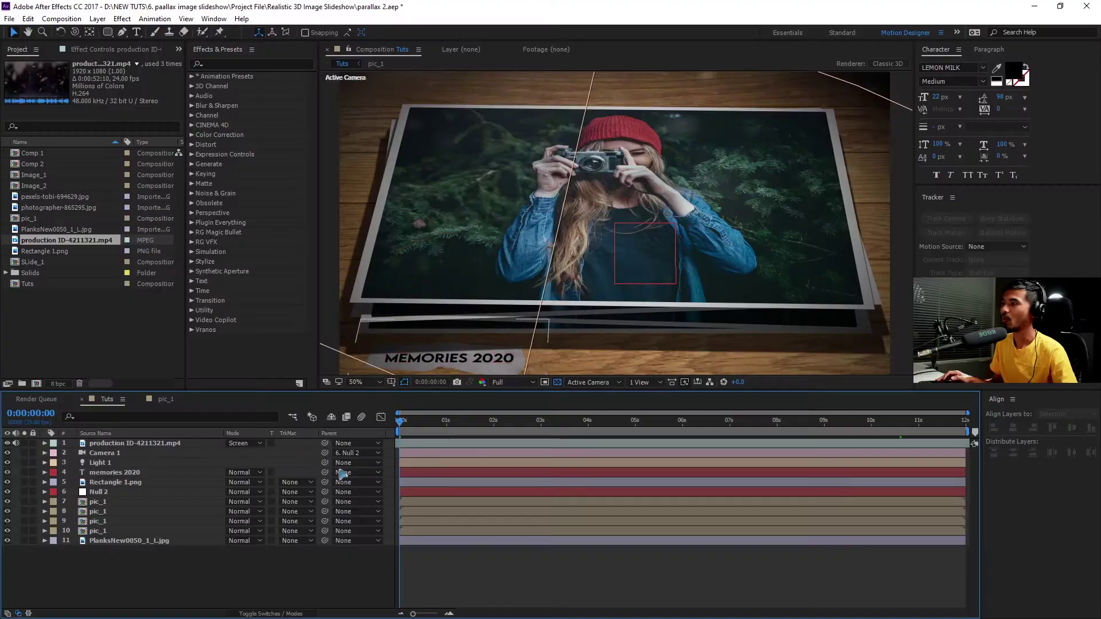
pyautogui.click(103, 344)
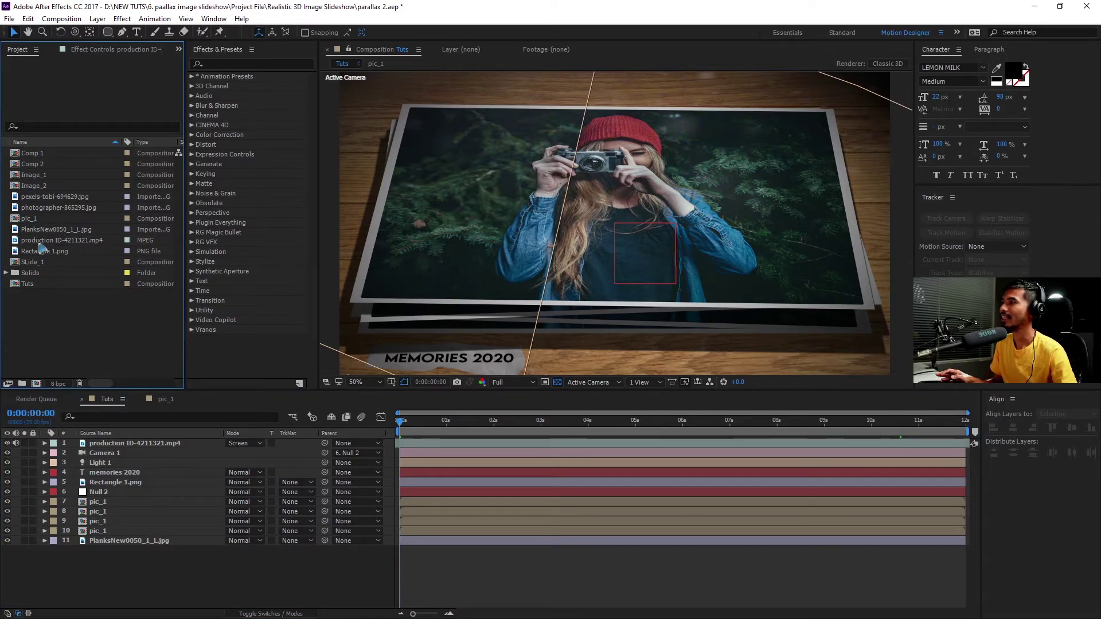
# Step: Duplicate the Tuts composition in the project and open the copy
pyautogui.click(47, 286)
pyautogui.hotkey('ctrl', 'd')
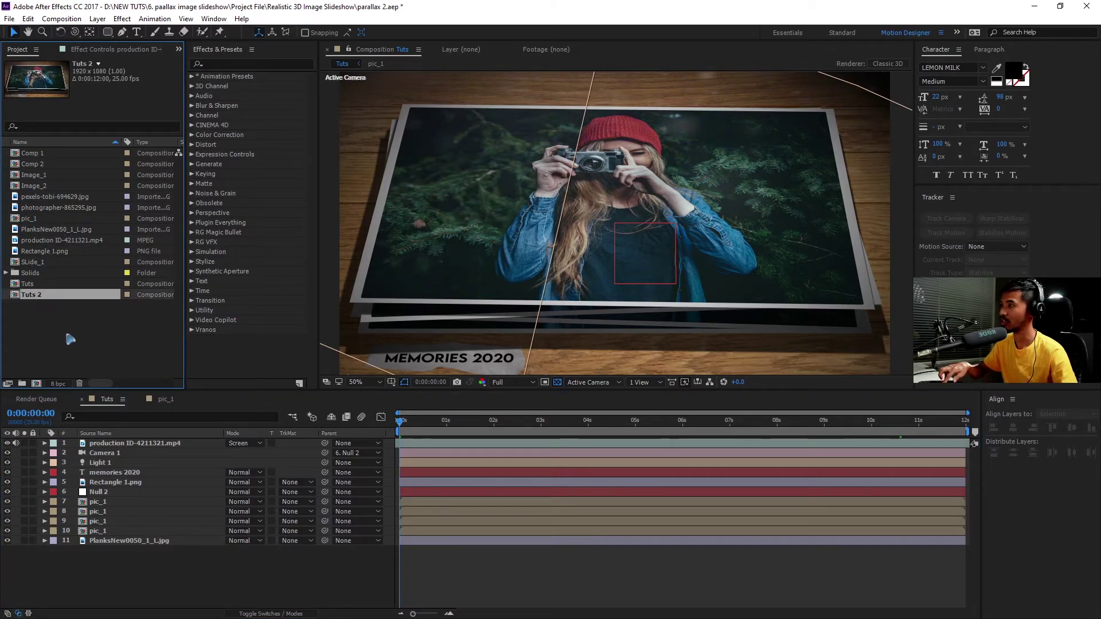
pyautogui.doubleClick(52, 295)
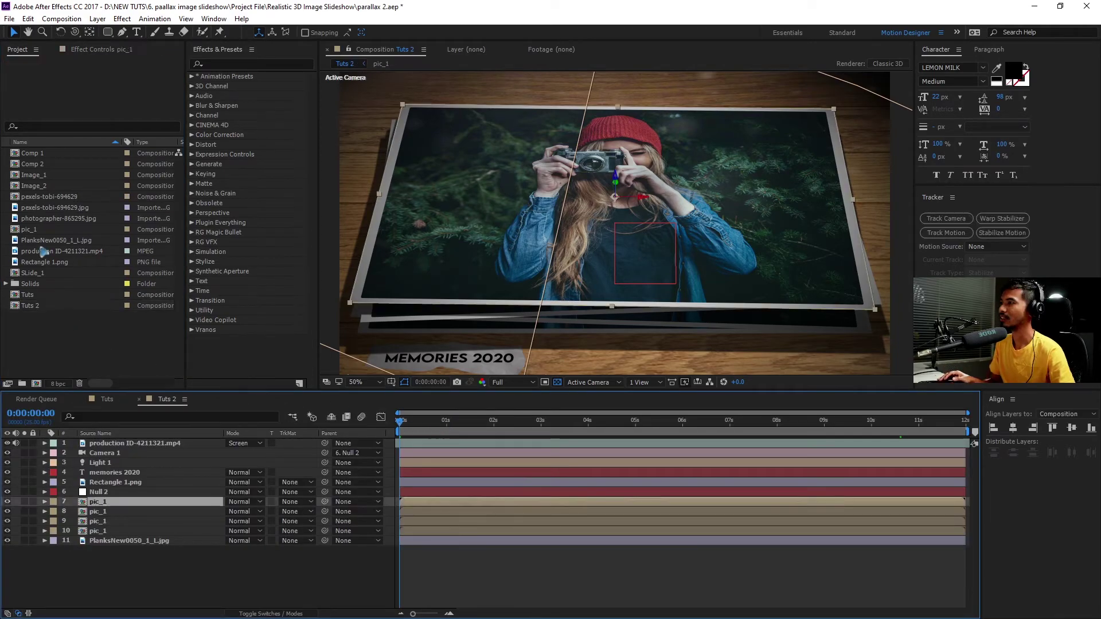
# Step: Duplicate the pic_1 composition in the project and open the copy
pyautogui.click(35, 231)
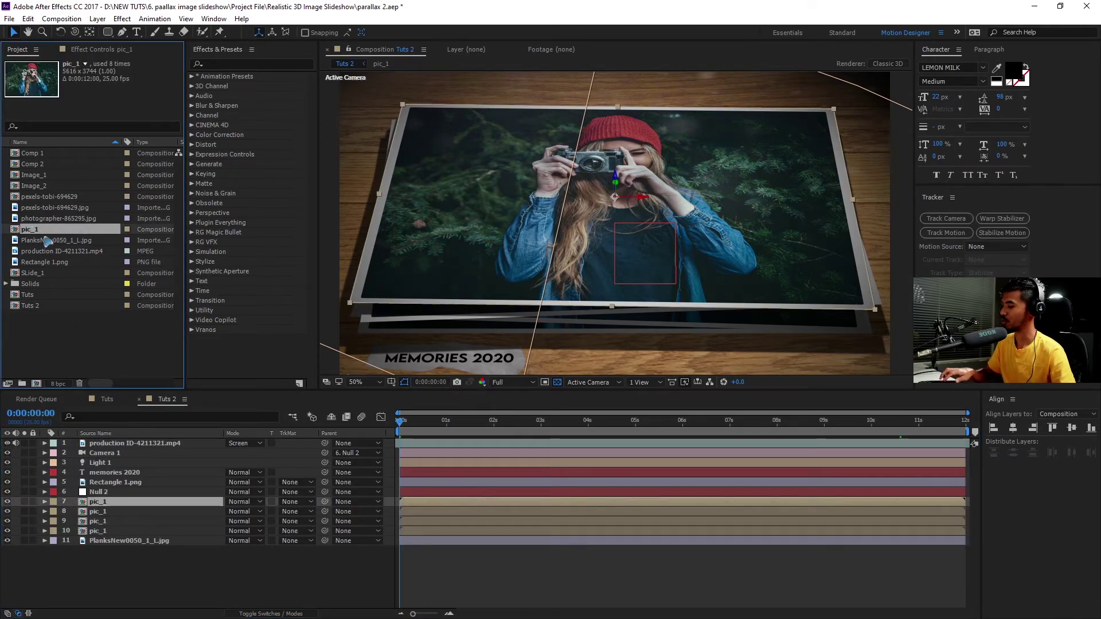
pyautogui.hotkey('ctrl', 'd')
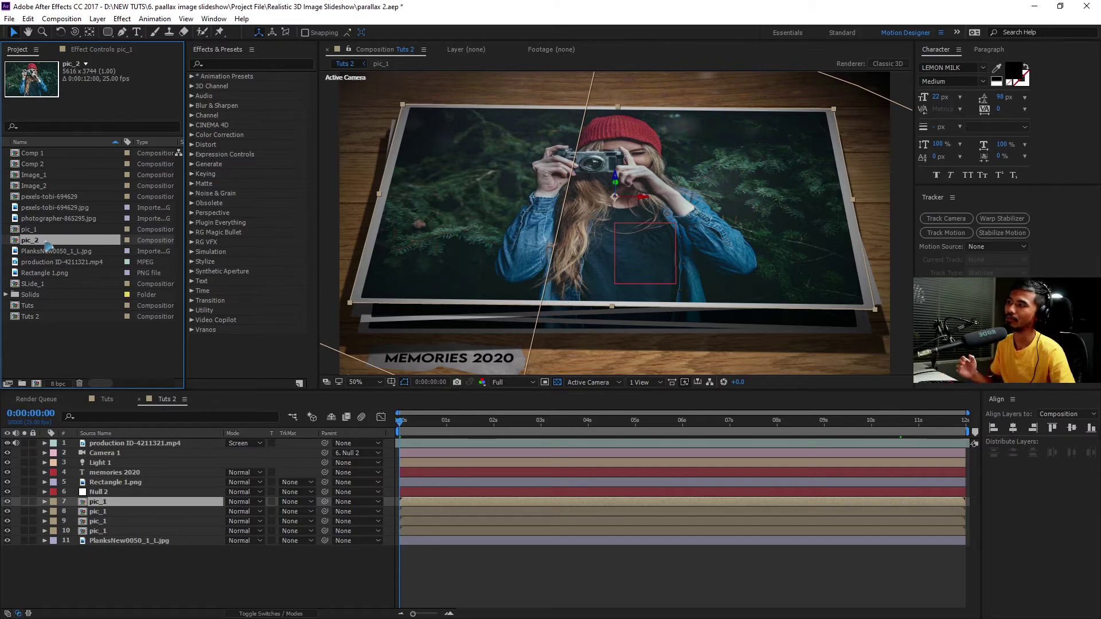
pyautogui.doubleClick(48, 243)
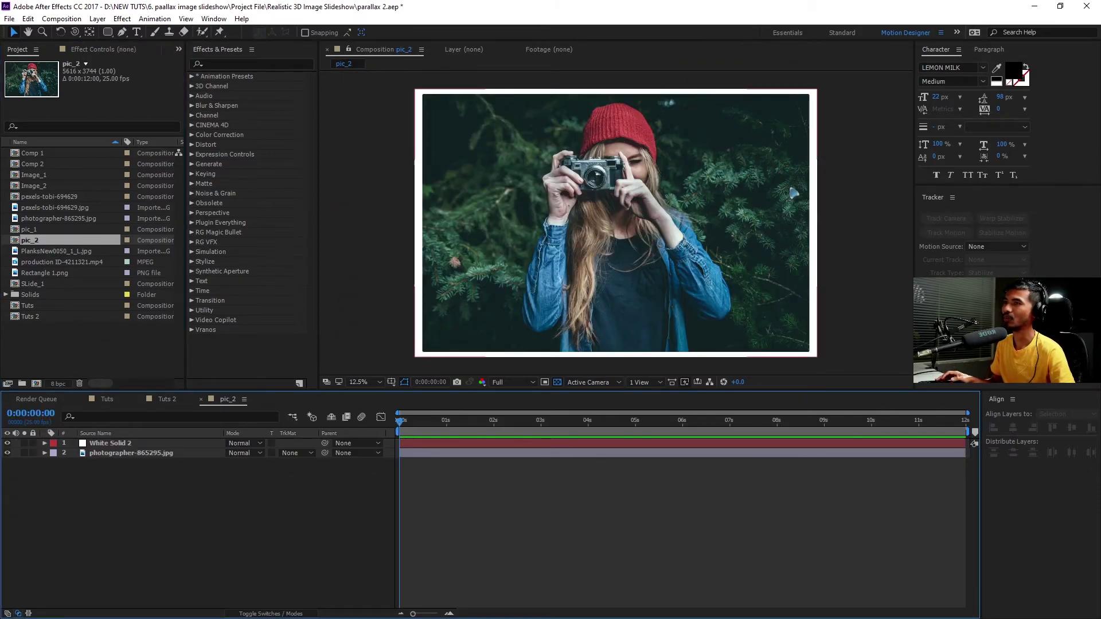
# Step: Add pexels-tobi-694629.jpg below White Solid 2 in pic_2, hide the photographer-865295.jpg layer, and fit the new photo to the composition
pyautogui.click(141, 454)
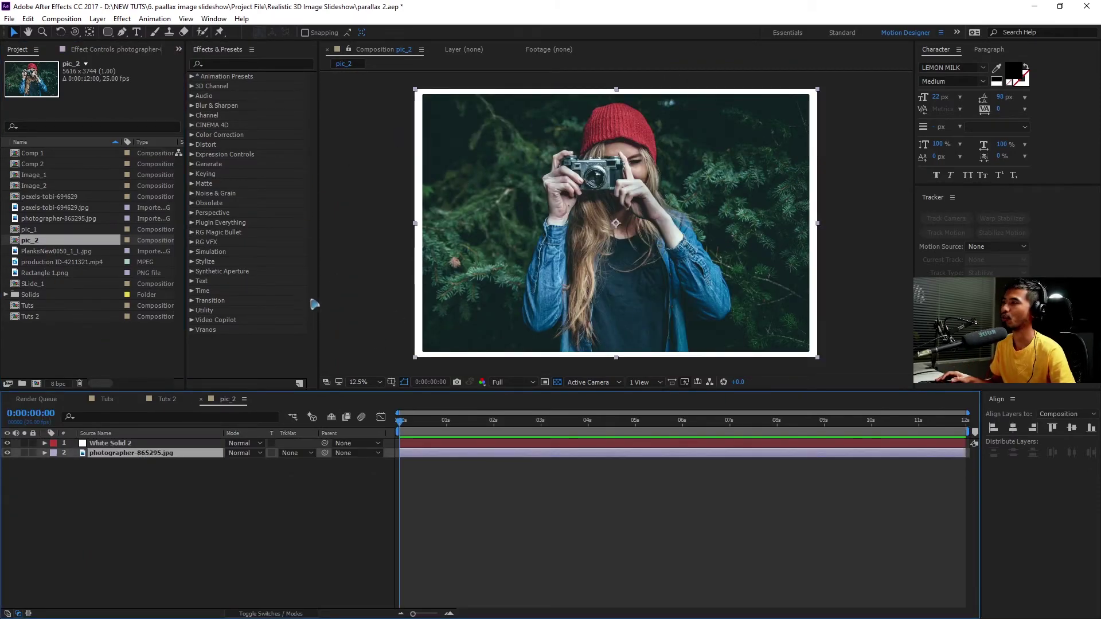
pyautogui.click(56, 220)
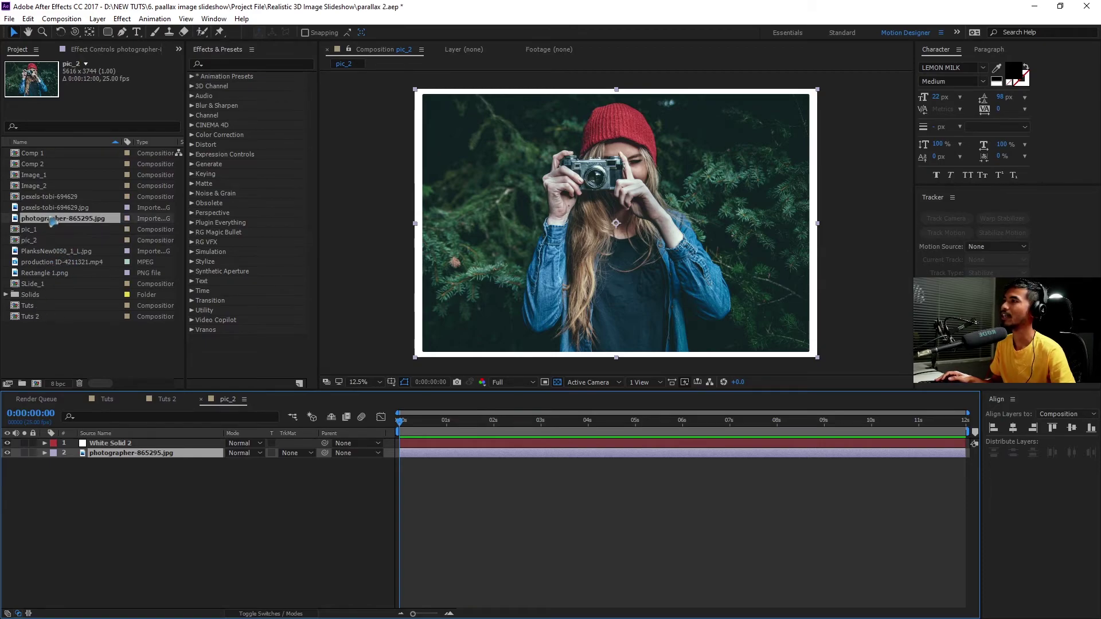
pyautogui.click(52, 208)
pyautogui.moveTo(66, 219); pyautogui.dragTo(141, 446)
pyautogui.click(8, 462)
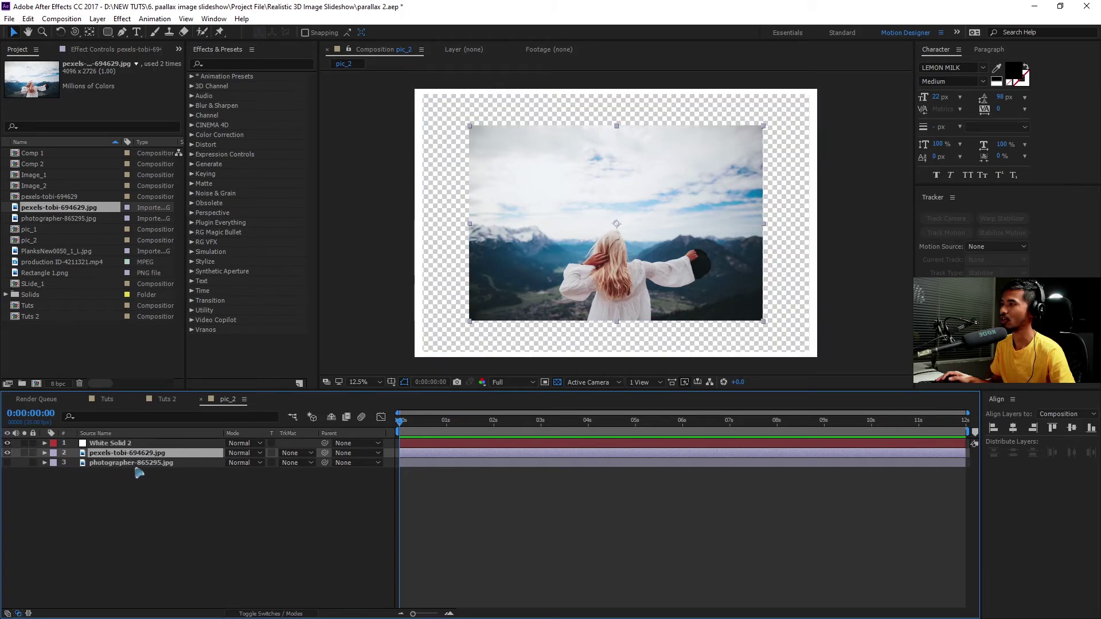
pyautogui.hotkey('ctrl', 'alt', 'f')
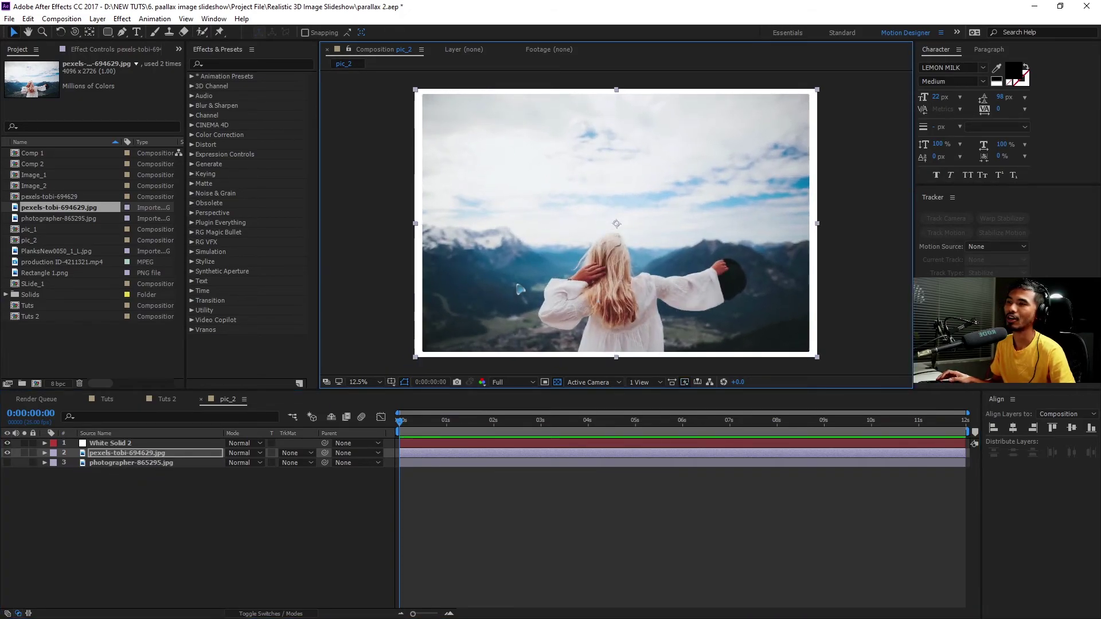
# Step: Replace the source of all four pic_1 layers in the Tuts 2 composition with pic_2
pyautogui.click(167, 399)
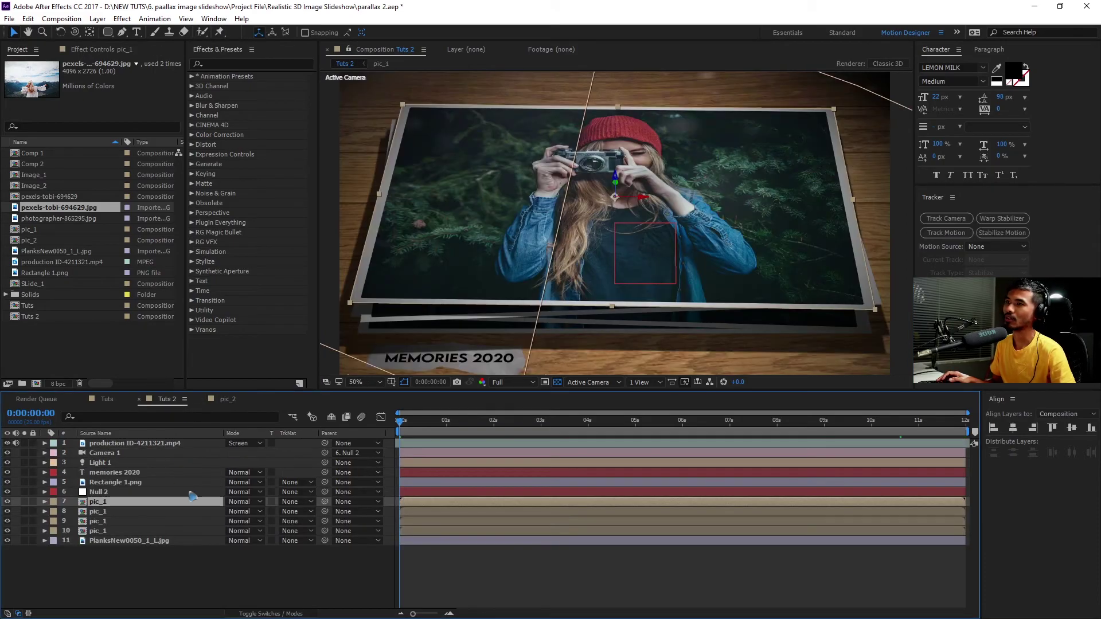
pyautogui.keyDown('shift'); pyautogui.click(118, 531); pyautogui.keyUp('shift')
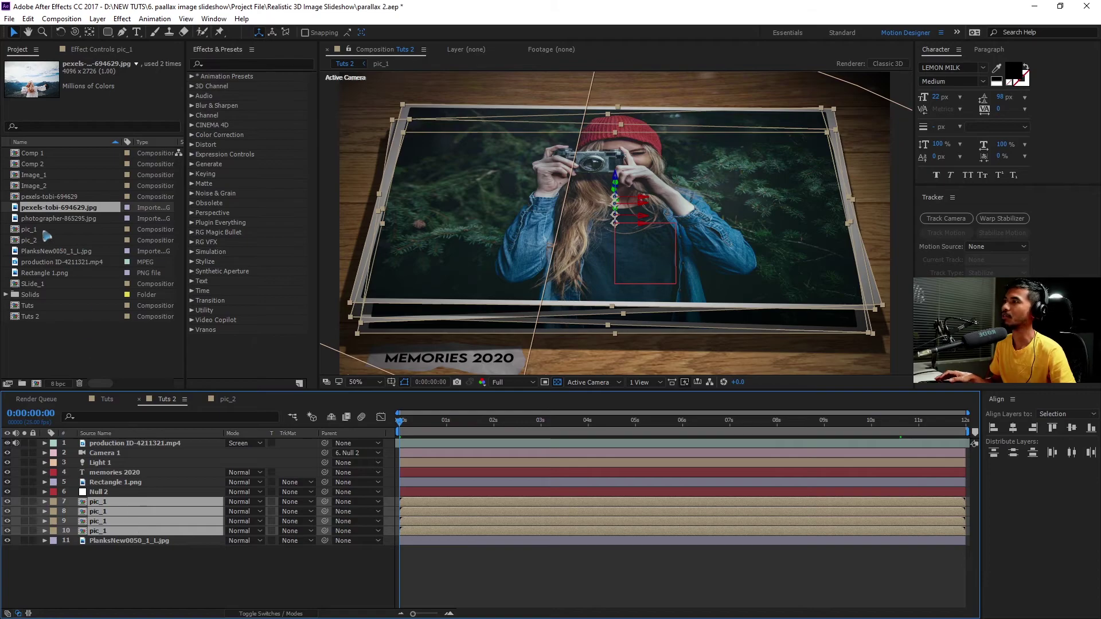
pyautogui.click(121, 273)
pyautogui.click(31, 241)
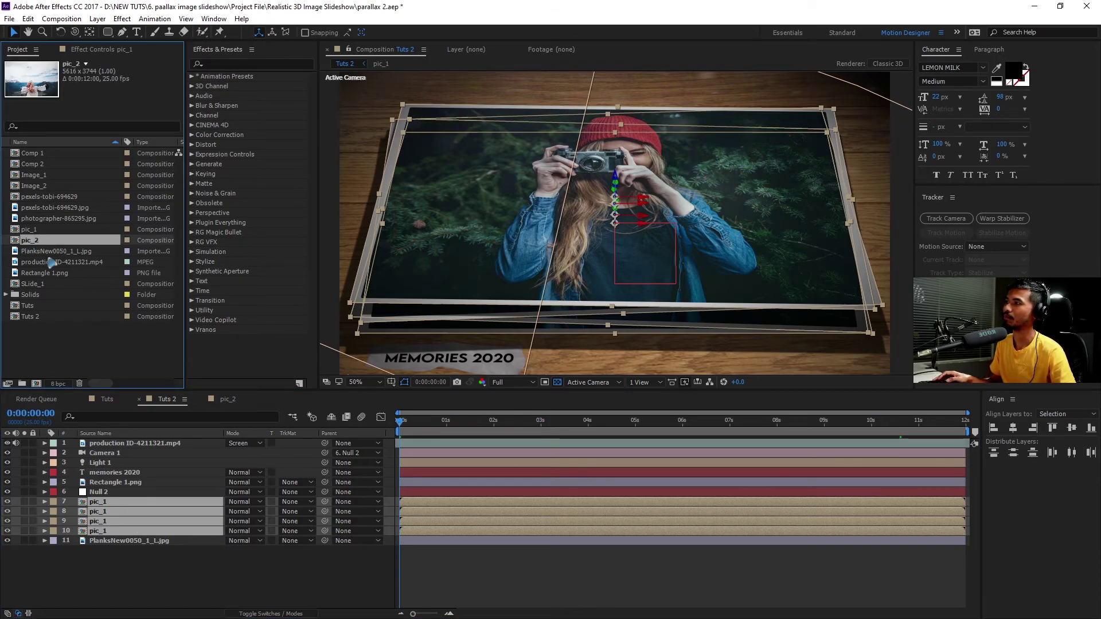
pyautogui.moveTo(78, 265); pyautogui.dragTo(184, 561)
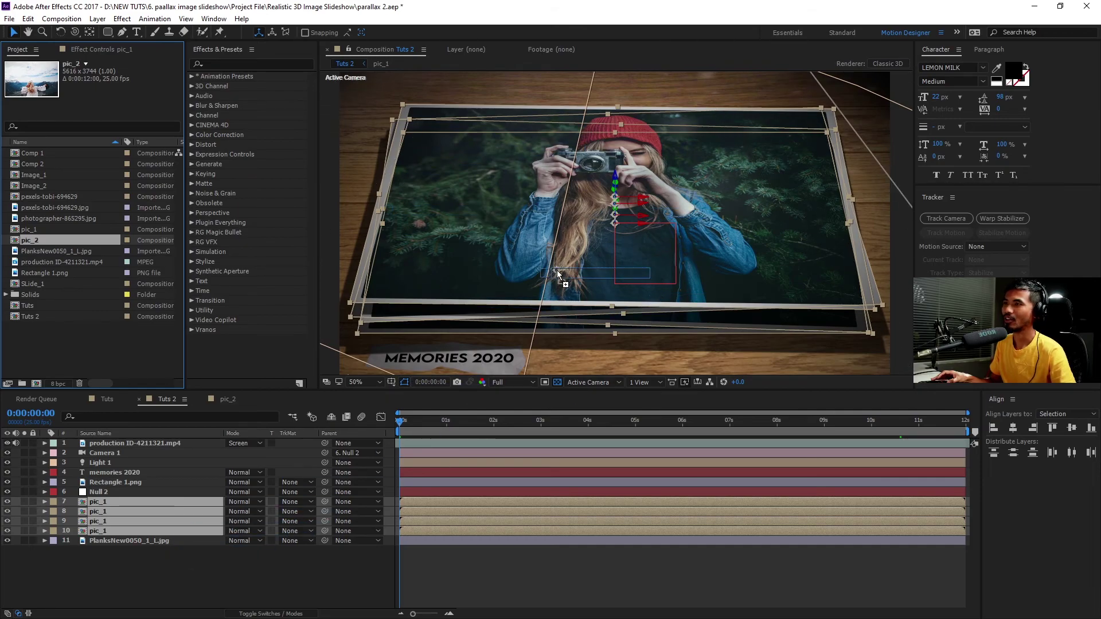